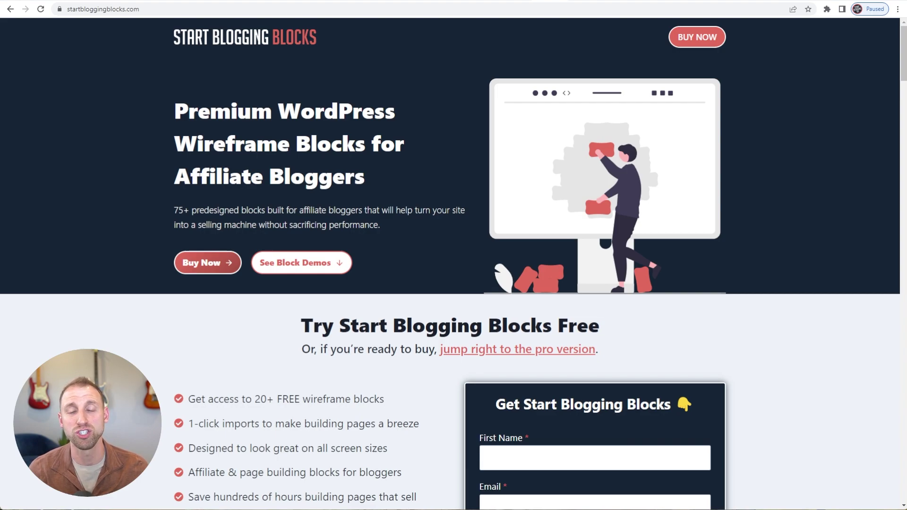
{"action": "scroll", "coordinate": [114, 193], "scroll_direction": "down", "scroll_amount": 3}
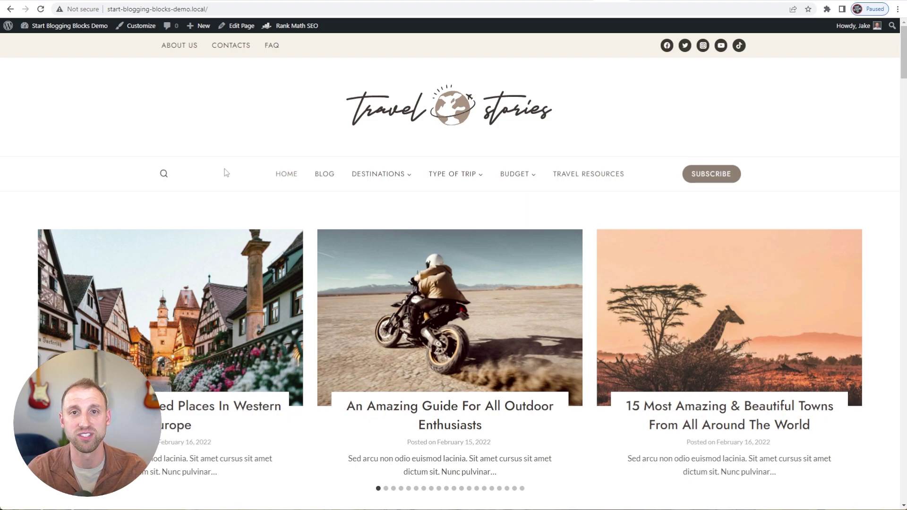
- Go from the demo site to its WordPress admin area and start a new blog post
{"action": "mouse_move", "coordinate": [8, 26]}
{"action": "left_click", "coordinate": [28, 38]}
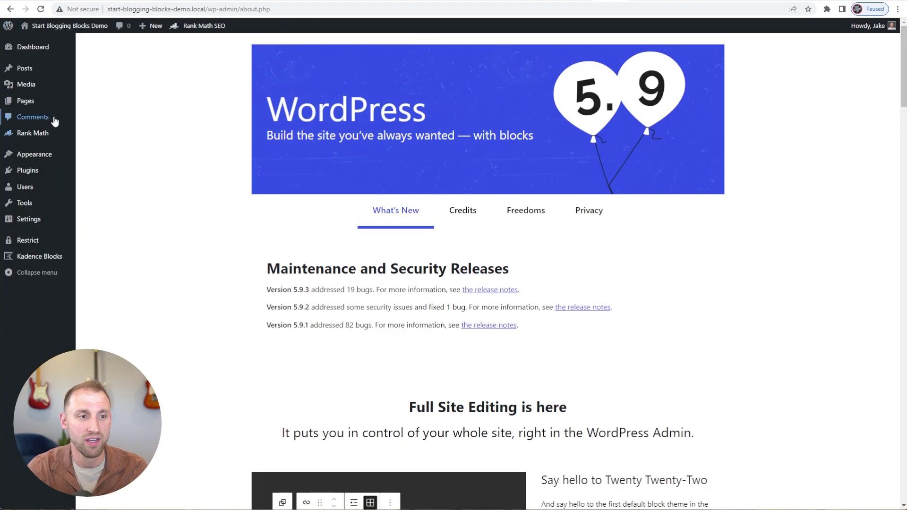
{"action": "left_click", "coordinate": [25, 70]}
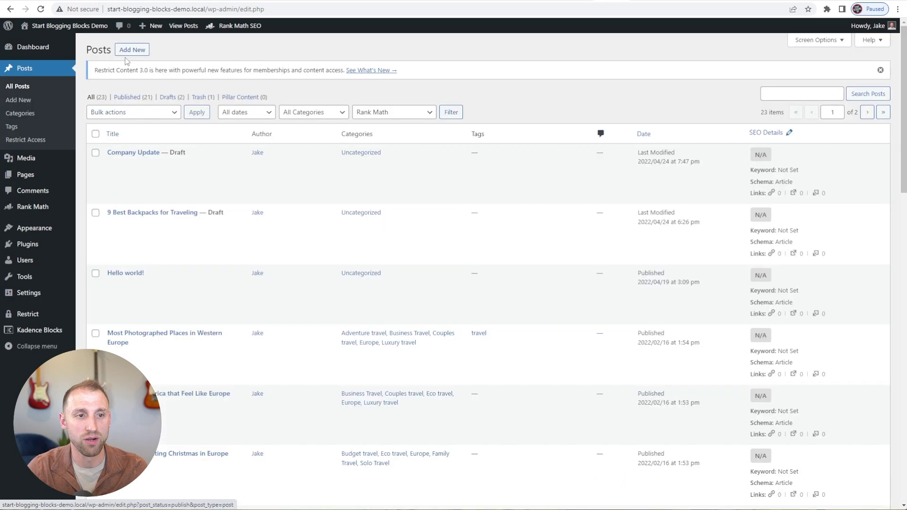
{"action": "left_click", "coordinate": [131, 50]}
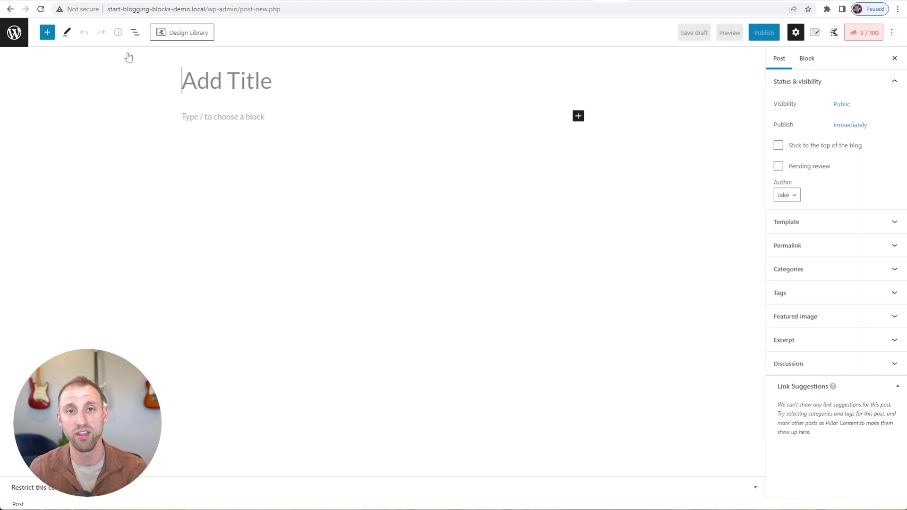
- Title the new post "ABC Travel Backpack Review"
{"action": "left_click", "coordinate": [260, 158]}
{"action": "left_click", "coordinate": [237, 80]}
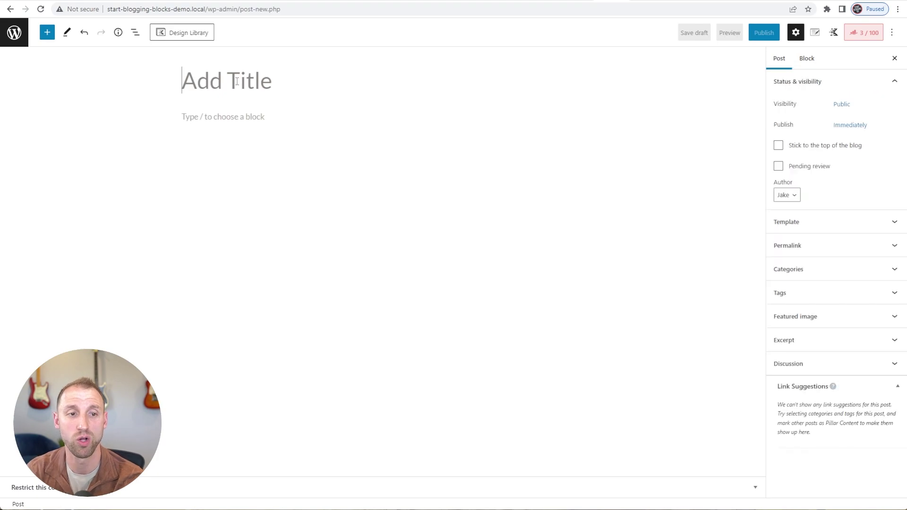
{"action": "type", "text": "ABC Travel"}
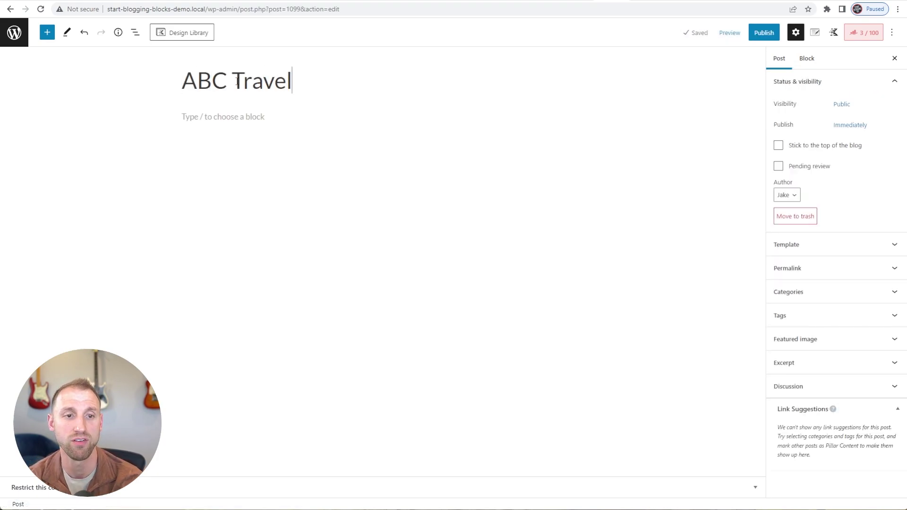
{"action": "type", "text": " Backpack Review"}
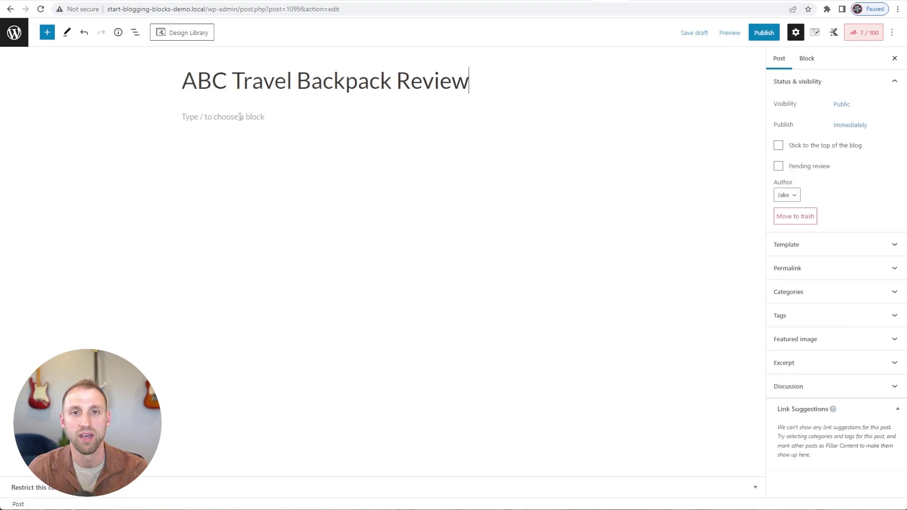
- Open the Design Library from the empty post body and view its form for adding a library connection
{"action": "left_click", "coordinate": [240, 117]}
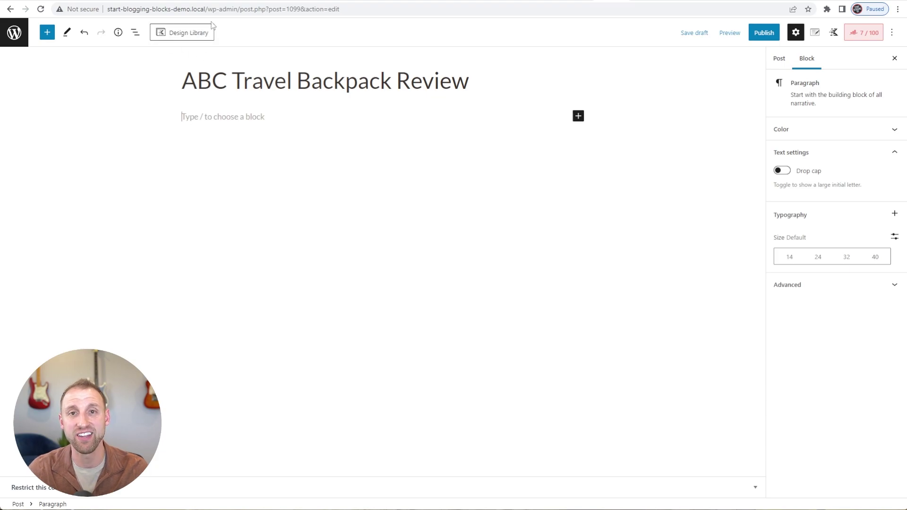
{"action": "left_click", "coordinate": [174, 37]}
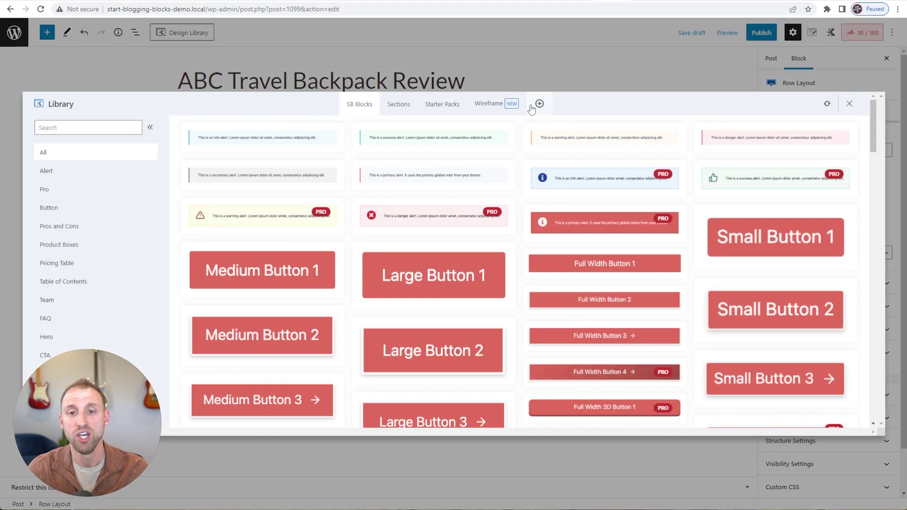
{"action": "left_click", "coordinate": [539, 106]}
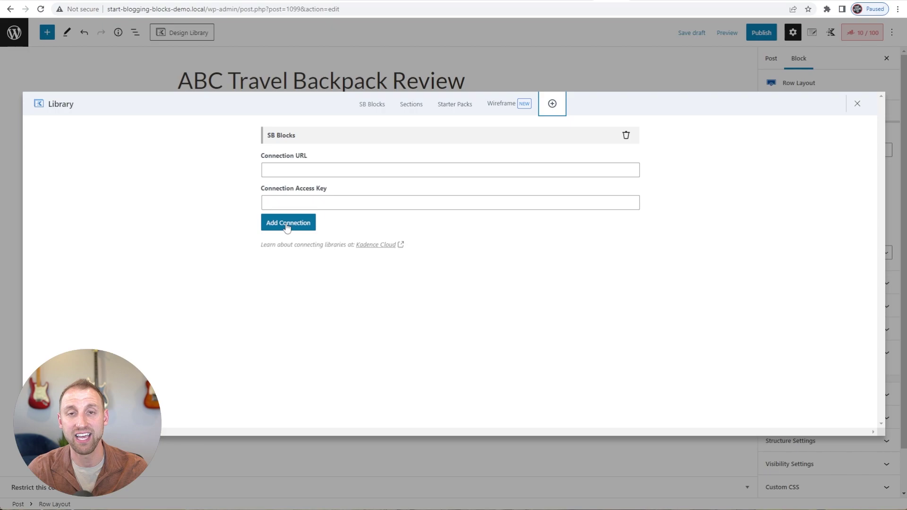
- Look through the full SB Blocks collection, including its alerts, buttons, pros and cons, product boxes and pricing tables
{"action": "left_click", "coordinate": [366, 109]}
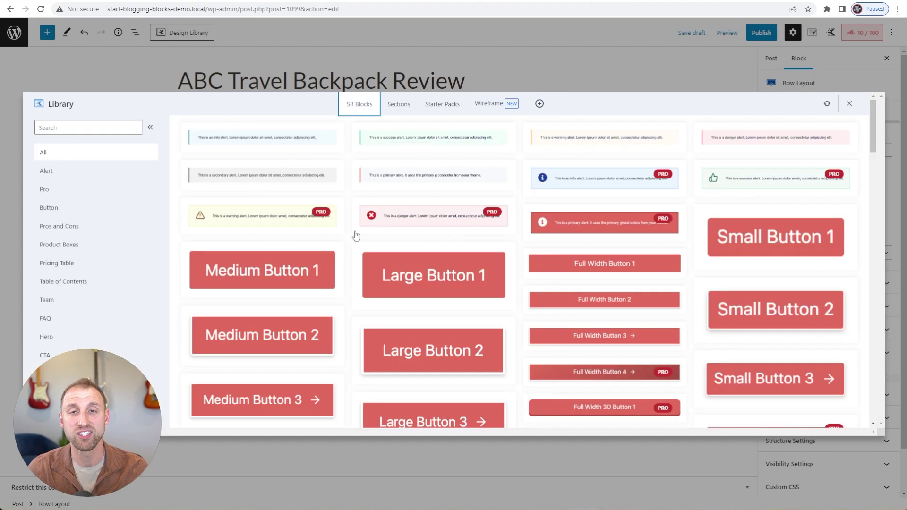
{"action": "scroll", "coordinate": [352, 236], "scroll_direction": "down", "scroll_amount": 3}
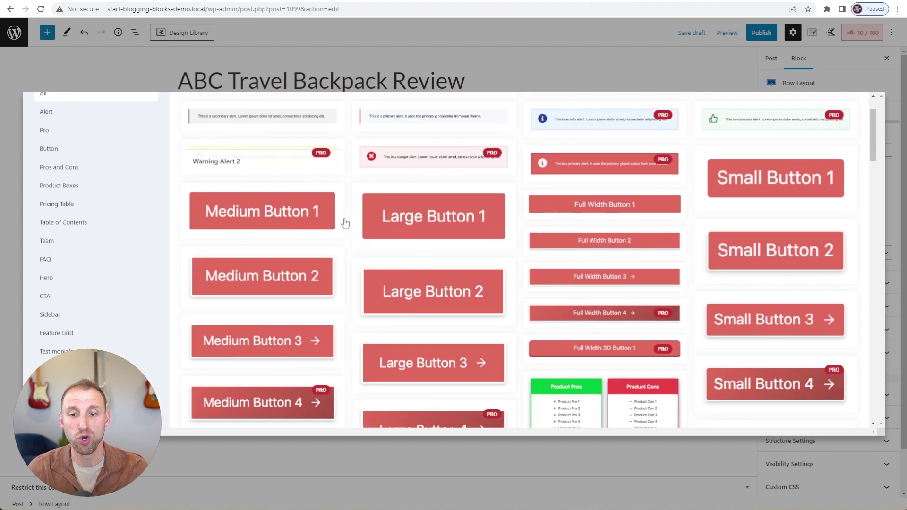
{"action": "scroll", "coordinate": [350, 228], "scroll_direction": "down", "scroll_amount": 4}
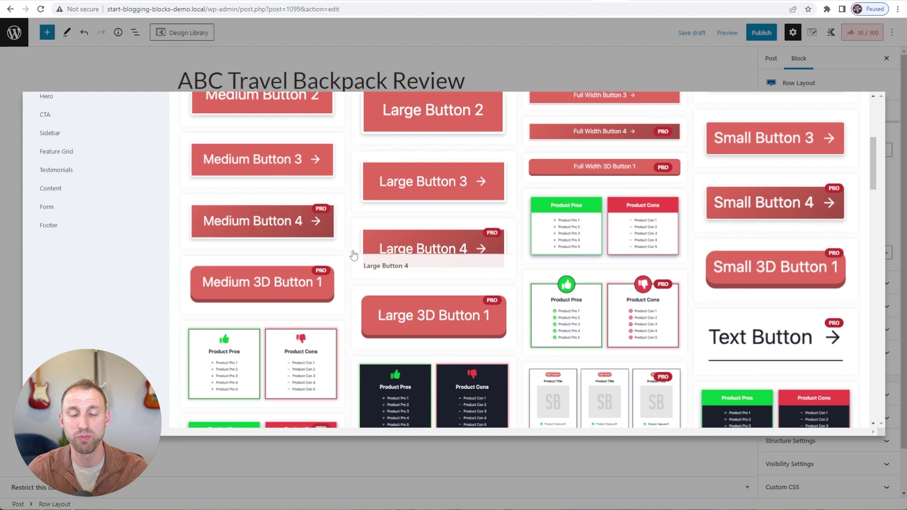
{"action": "scroll", "coordinate": [353, 251], "scroll_direction": "down", "scroll_amount": 3}
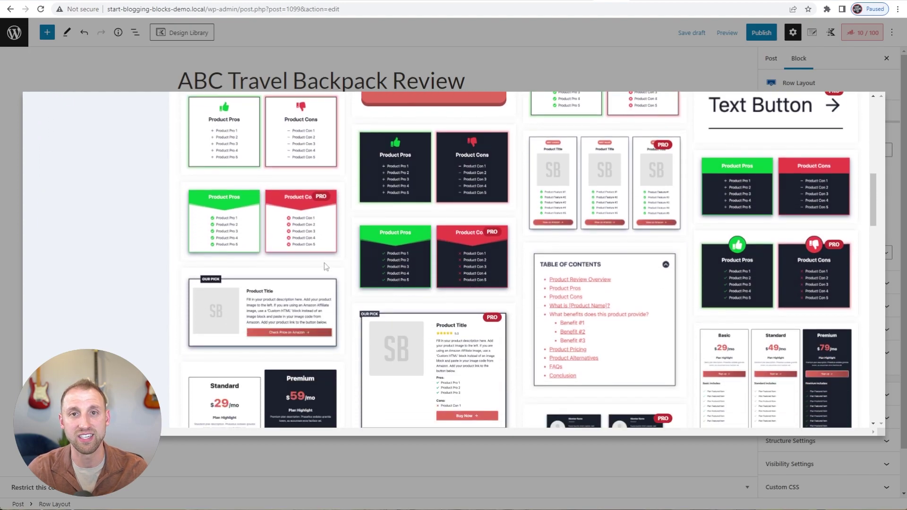
{"action": "scroll", "coordinate": [332, 268], "scroll_direction": "down", "scroll_amount": 1}
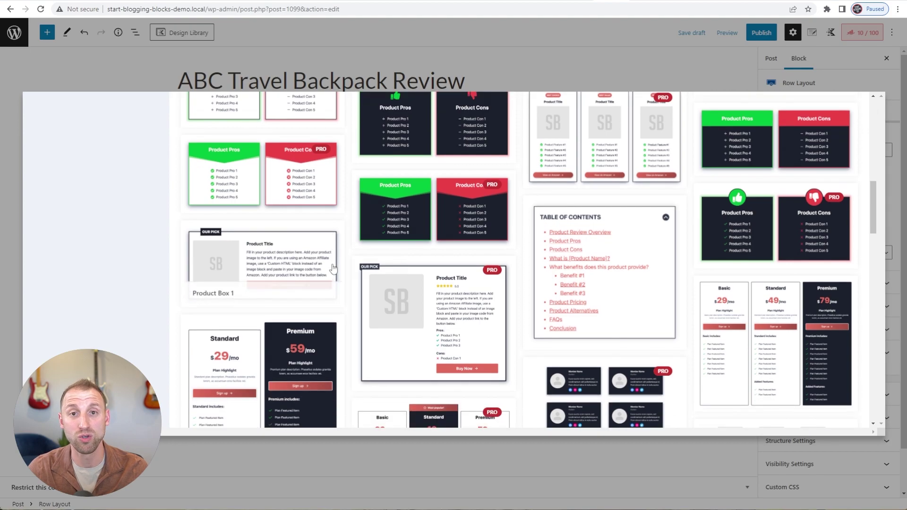
{"action": "scroll", "coordinate": [333, 269], "scroll_direction": "down", "scroll_amount": 1}
{"action": "scroll", "coordinate": [340, 265], "scroll_direction": "up", "scroll_amount": 12}
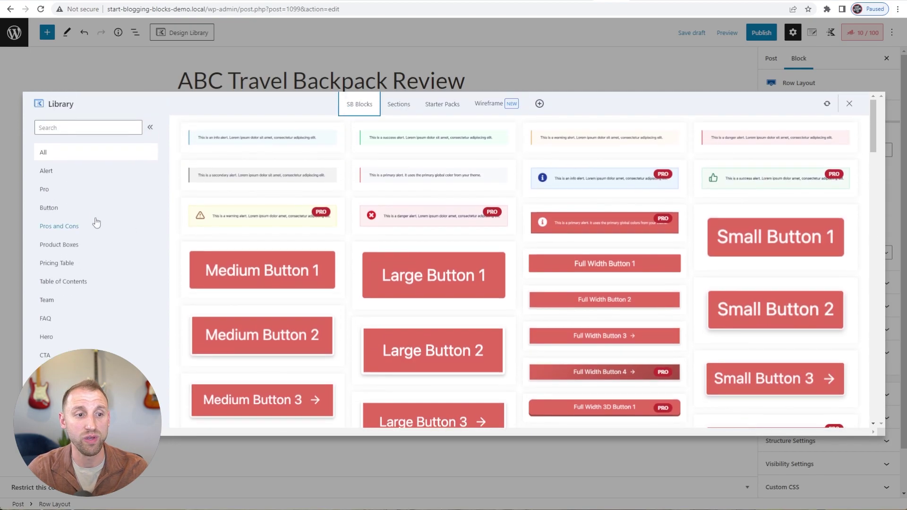
- Examine the SB Blocks designs in the Alert, Pros and Cons, Product Boxes, Pricing Table and Content categories
{"action": "left_click", "coordinate": [55, 176]}
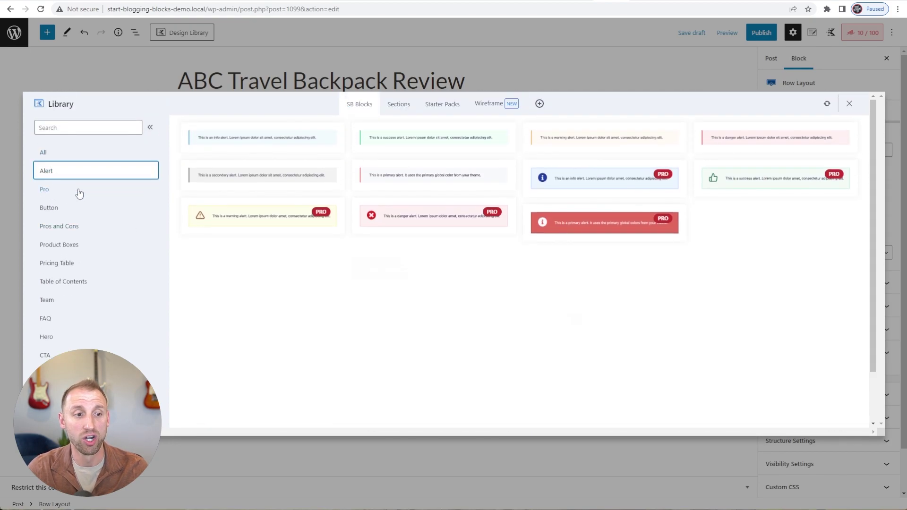
{"action": "left_click", "coordinate": [69, 231]}
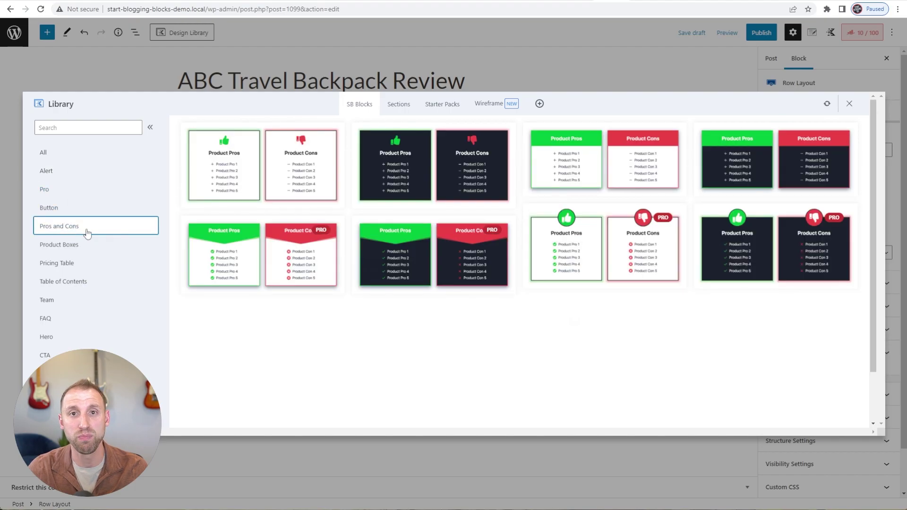
{"action": "left_click", "coordinate": [75, 250]}
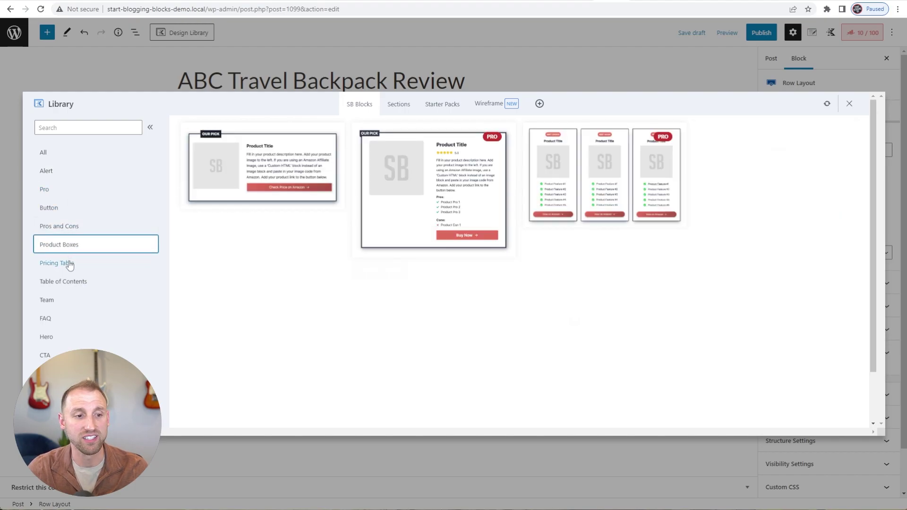
{"action": "left_click", "coordinate": [70, 264]}
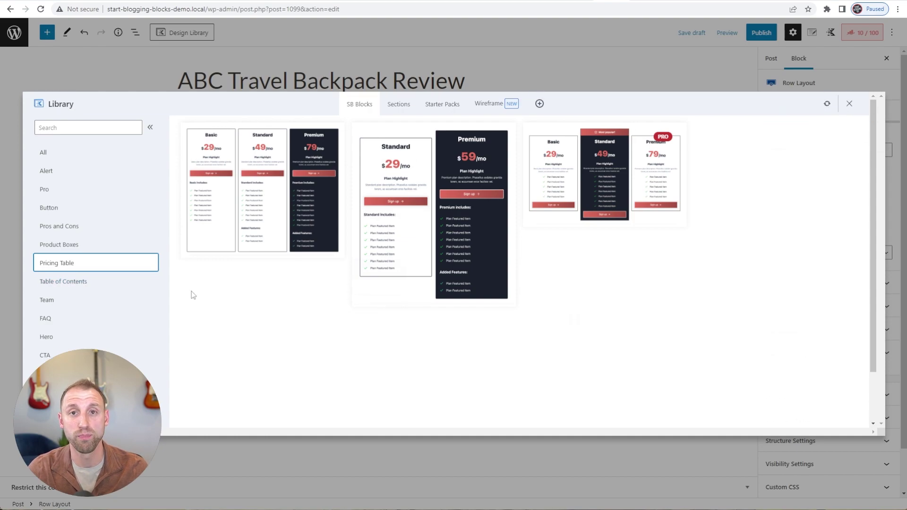
{"action": "left_click", "coordinate": [69, 339]}
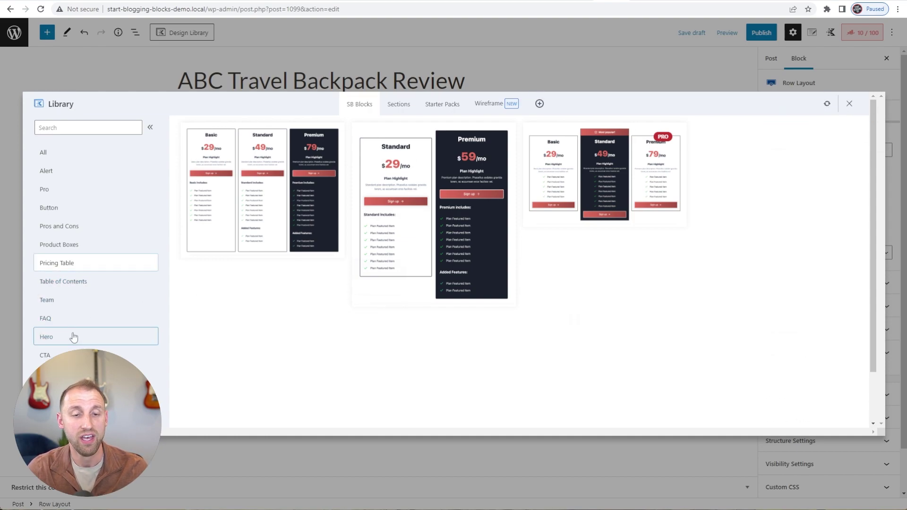
{"action": "scroll", "coordinate": [69, 344], "scroll_direction": "down", "scroll_amount": 2}
{"action": "left_click", "coordinate": [151, 366]}
{"action": "scroll", "coordinate": [320, 284], "scroll_direction": "up", "scroll_amount": 2}
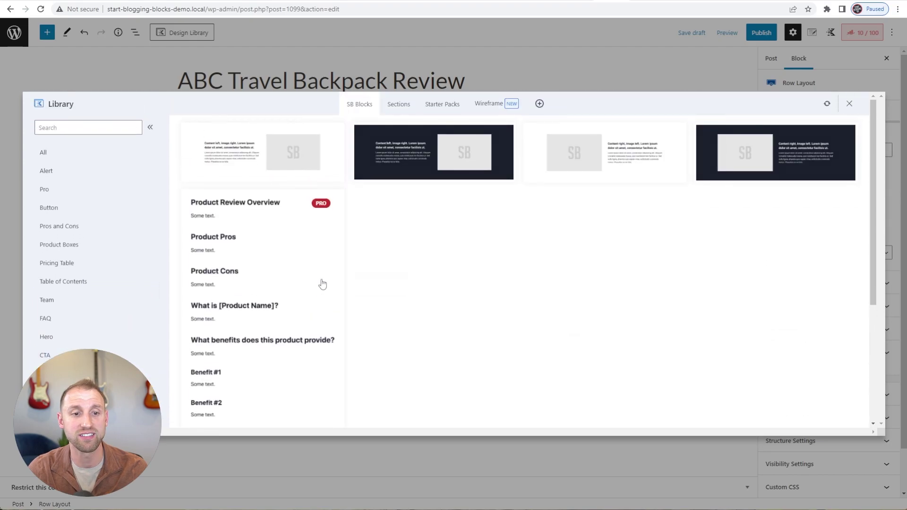
{"action": "left_click", "coordinate": [206, 207]}
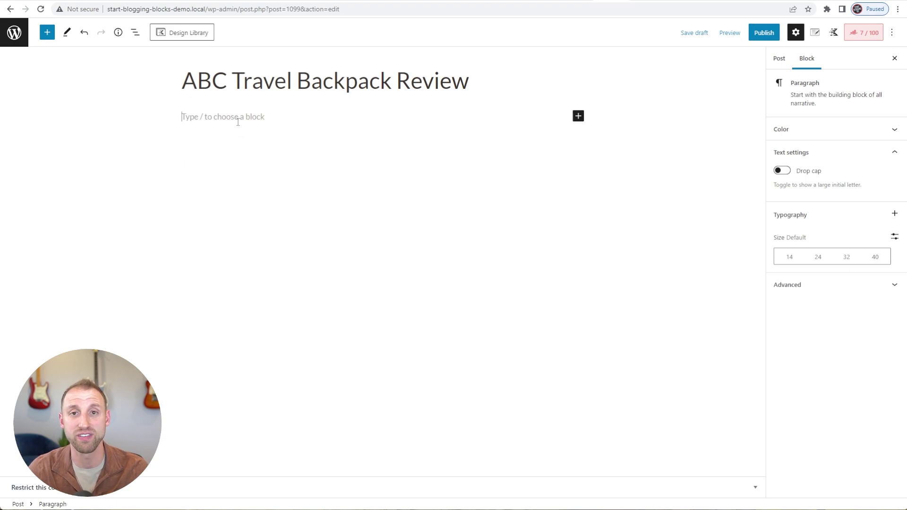
- Insert the Table of Contents design from the SB Blocks library beneath the post title
{"action": "left_click", "coordinate": [170, 33]}
{"action": "left_click", "coordinate": [65, 283]}
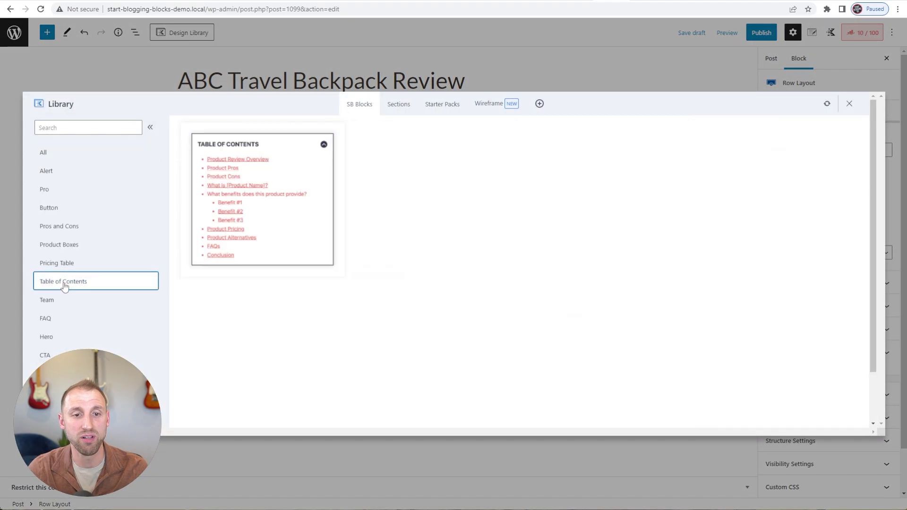
{"action": "left_click", "coordinate": [263, 162]}
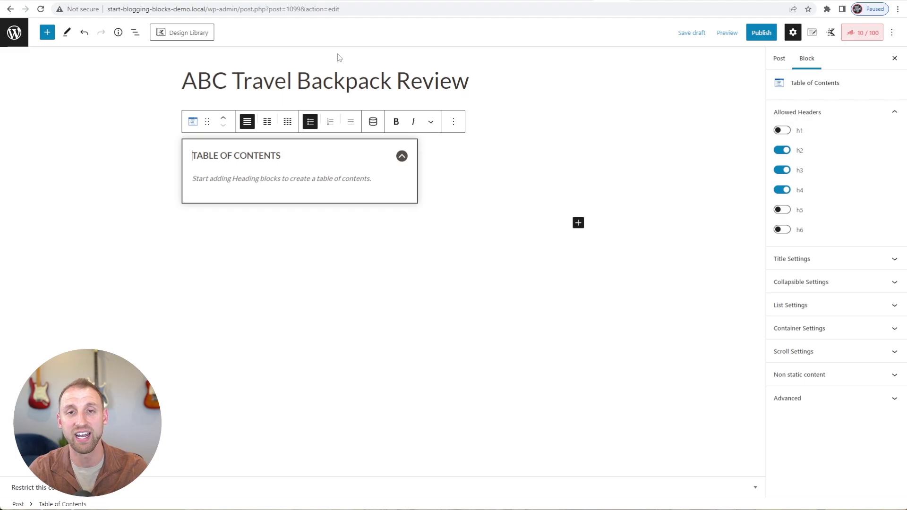
- Insert the Product Review Outline 1 design from the SB Blocks Content category below the table of contents
{"action": "left_click", "coordinate": [181, 38]}
{"action": "scroll", "coordinate": [80, 286], "scroll_direction": "down", "scroll_amount": 5}
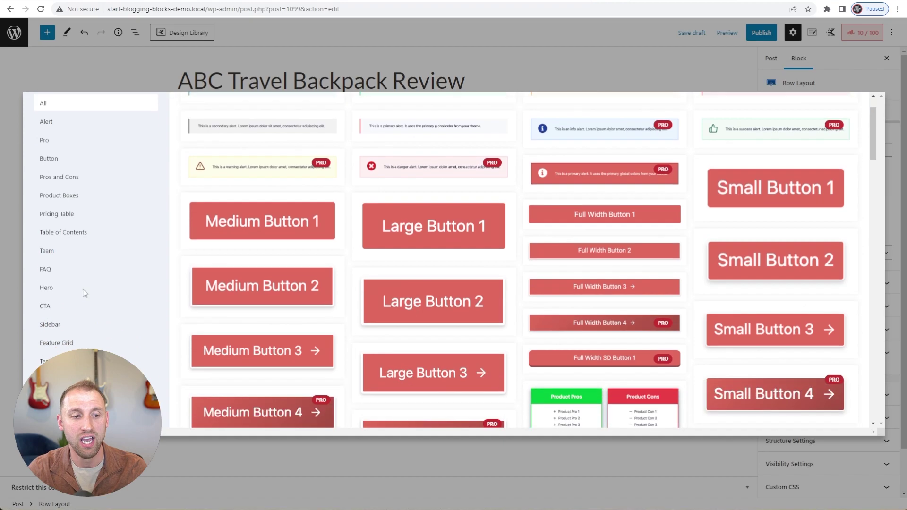
{"action": "left_click", "coordinate": [49, 287]}
{"action": "scroll", "coordinate": [336, 244], "scroll_direction": "up", "scroll_amount": 5}
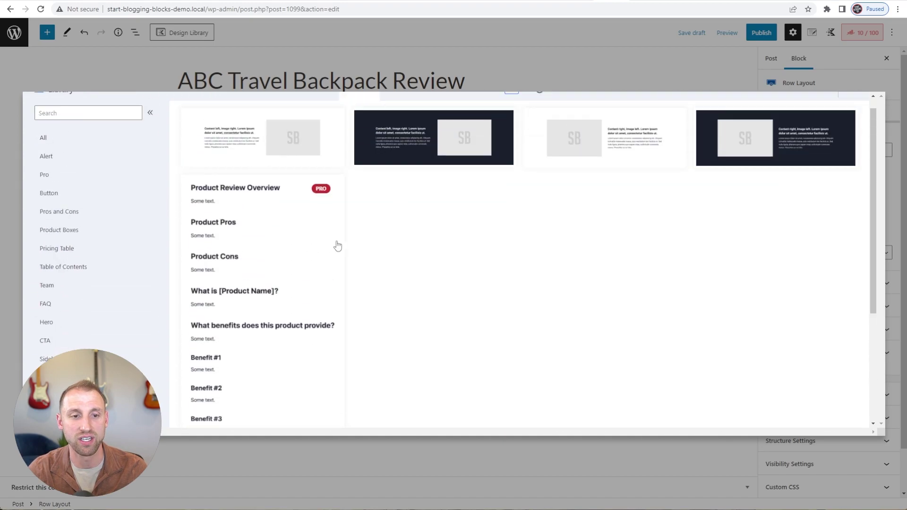
{"action": "scroll", "coordinate": [437, 179], "scroll_direction": "down", "scroll_amount": 5}
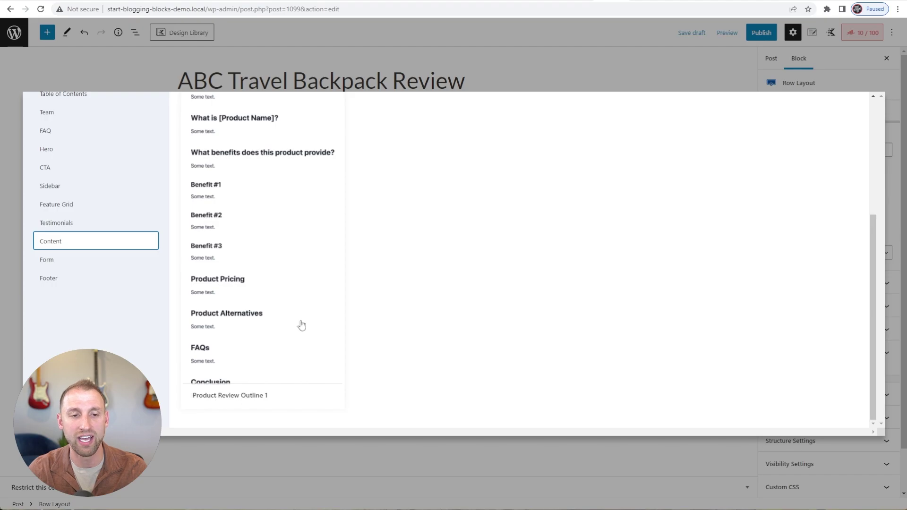
{"action": "scroll", "coordinate": [298, 319], "scroll_direction": "up", "scroll_amount": 3}
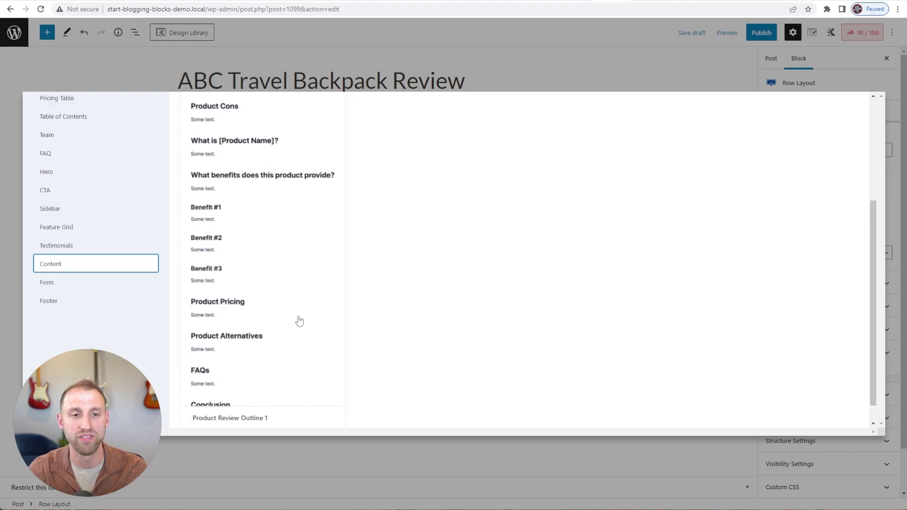
{"action": "left_click", "coordinate": [279, 246]}
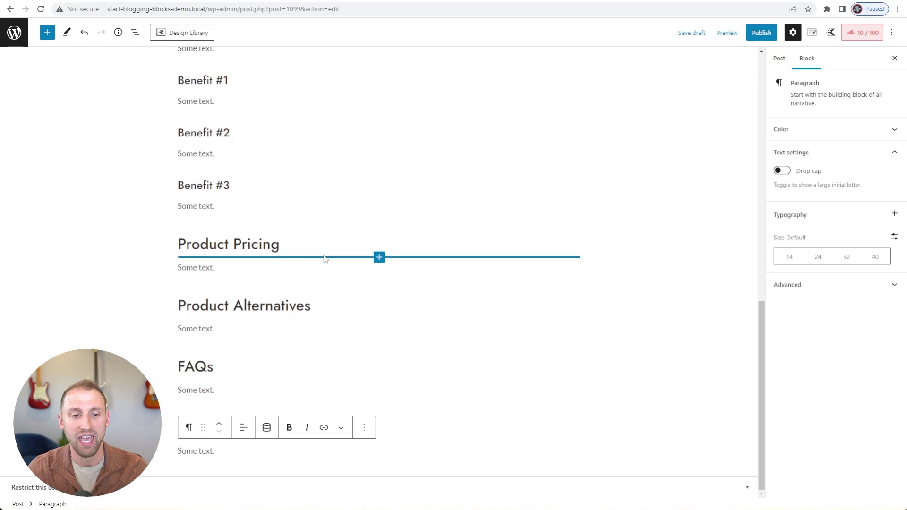
- Examine the inserted review outline's headings and placeholder text from the overview section down to the FAQs
{"action": "scroll", "coordinate": [332, 259], "scroll_direction": "up", "scroll_amount": 5}
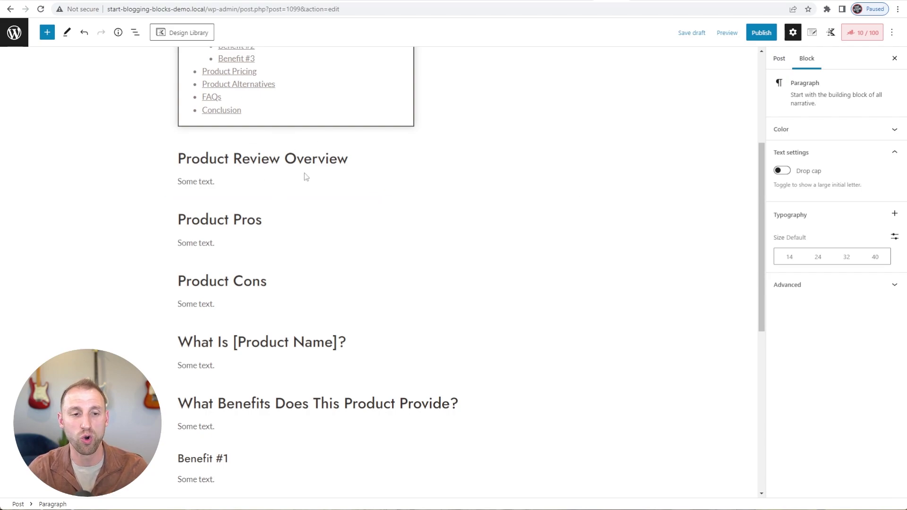
{"action": "scroll", "coordinate": [297, 200], "scroll_direction": "down", "scroll_amount": 3}
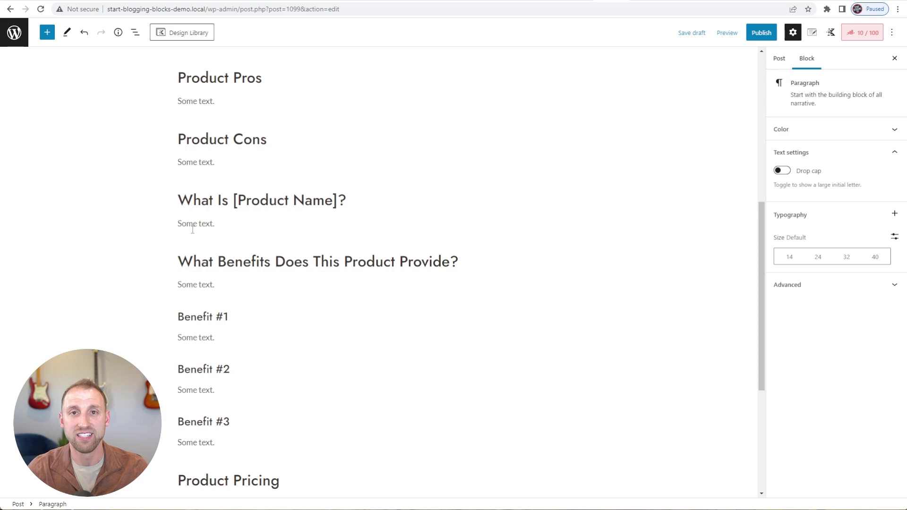
{"action": "scroll", "coordinate": [411, 241], "scroll_direction": "down", "scroll_amount": 1}
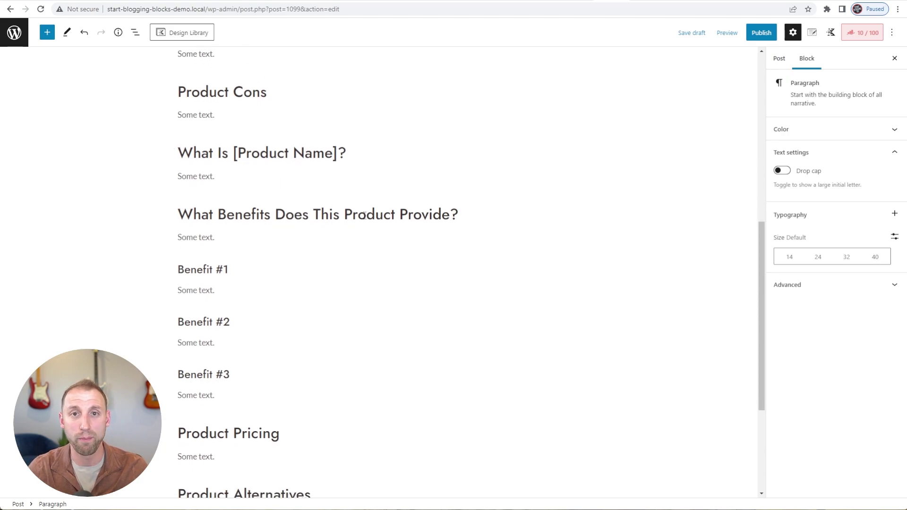
{"action": "scroll", "coordinate": [364, 212], "scroll_direction": "down", "scroll_amount": 3}
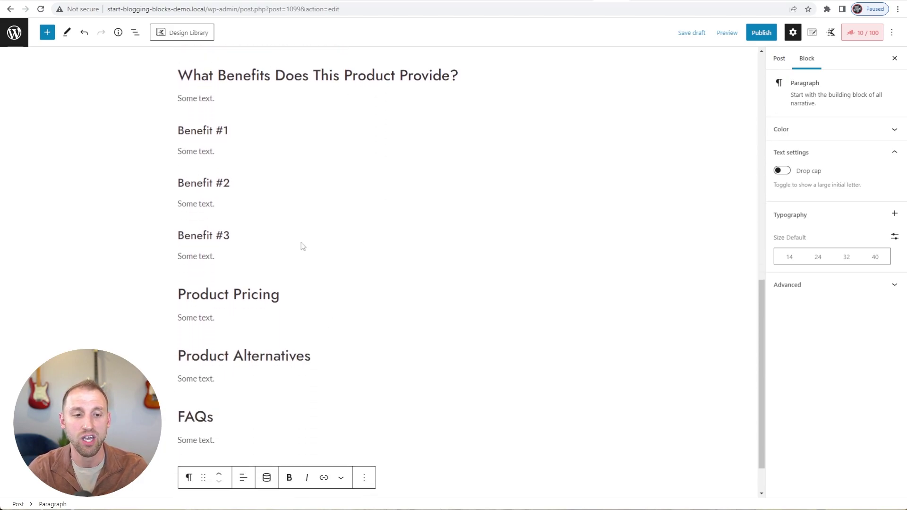
{"action": "scroll", "coordinate": [259, 397], "scroll_direction": "down", "scroll_amount": 1}
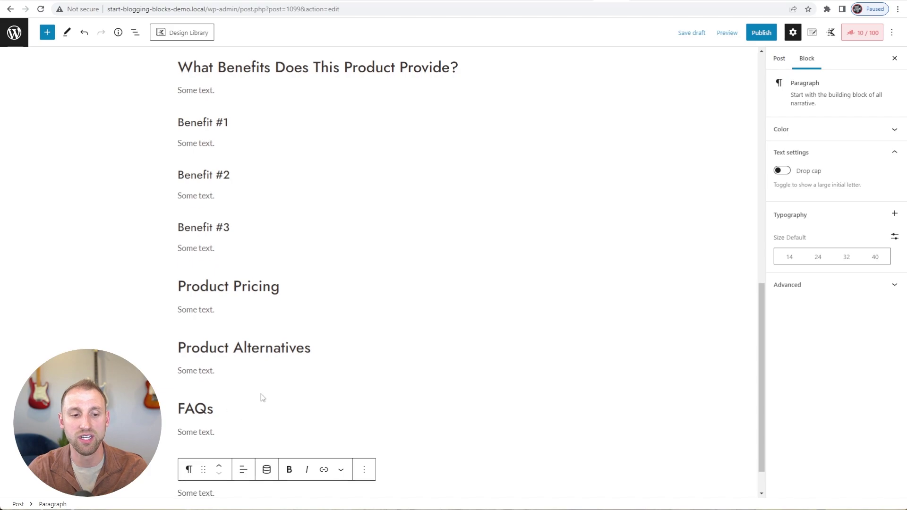
- Examine the end of the review outline and the table of contents entries generated from its headings
{"action": "left_click", "coordinate": [313, 307]}
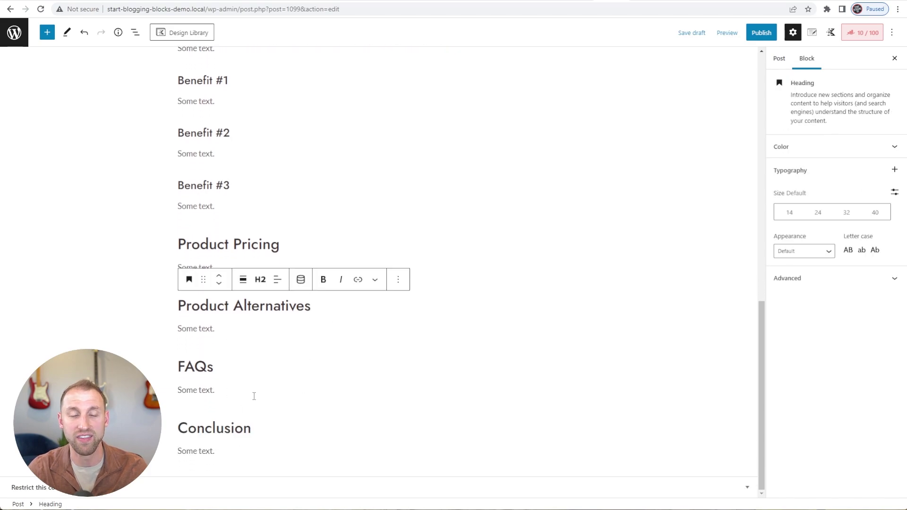
{"action": "scroll", "coordinate": [487, 365], "scroll_direction": "up", "scroll_amount": 2}
{"action": "scroll", "coordinate": [487, 365], "scroll_direction": "up", "scroll_amount": 3}
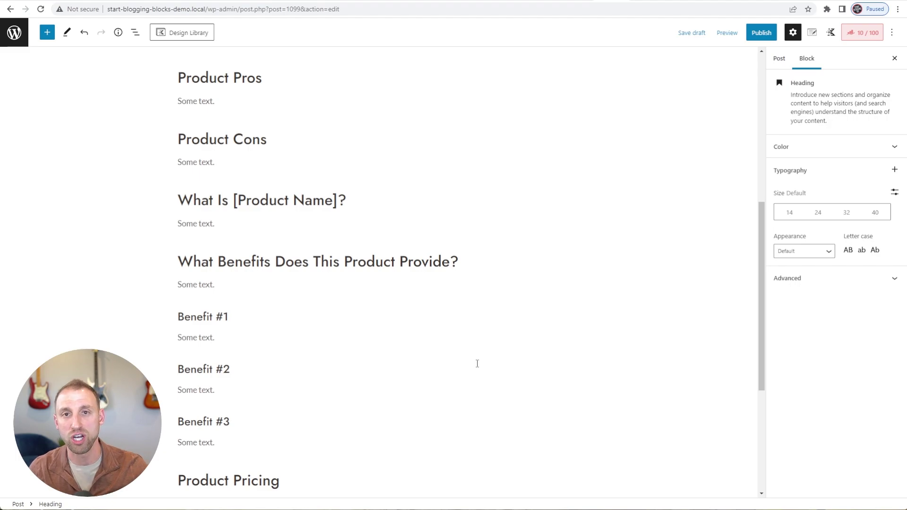
{"action": "scroll", "coordinate": [477, 363], "scroll_direction": "up", "scroll_amount": 7}
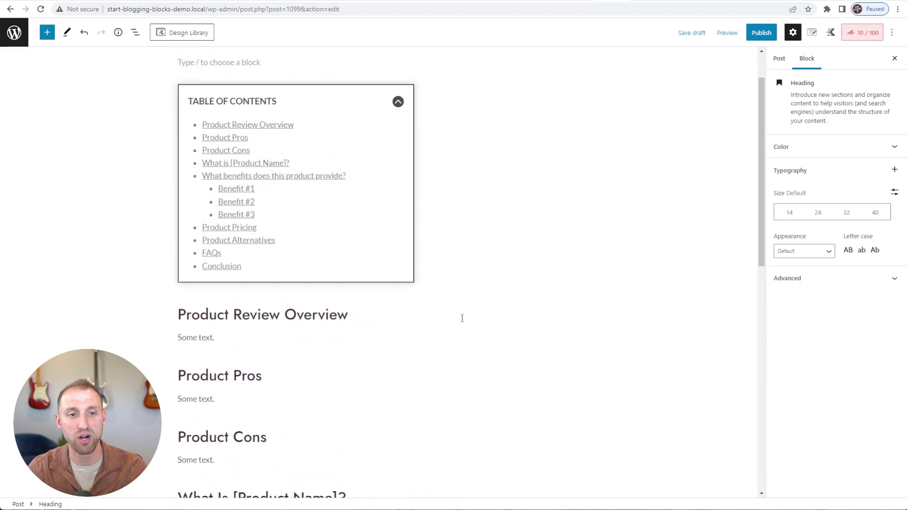
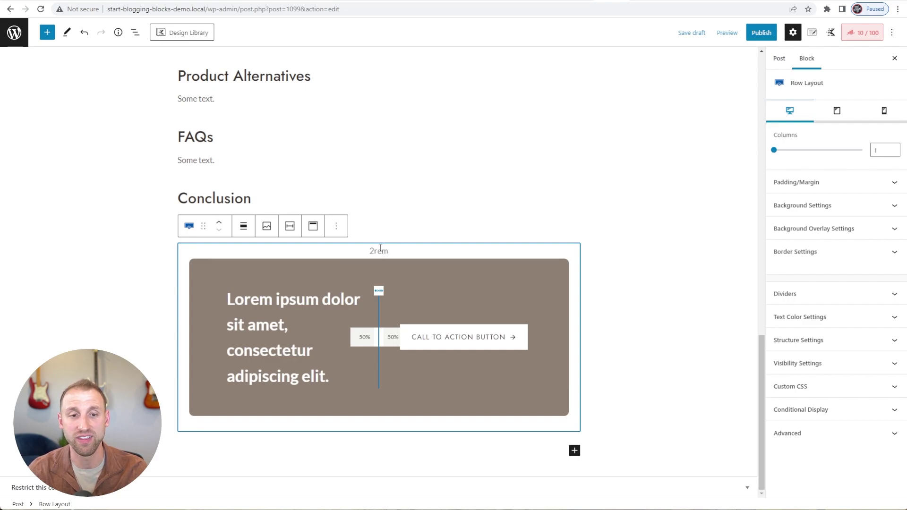
- Remove the call-to-action Row Layout block beneath the Conclusion section
{"action": "left_click", "coordinate": [336, 227]}
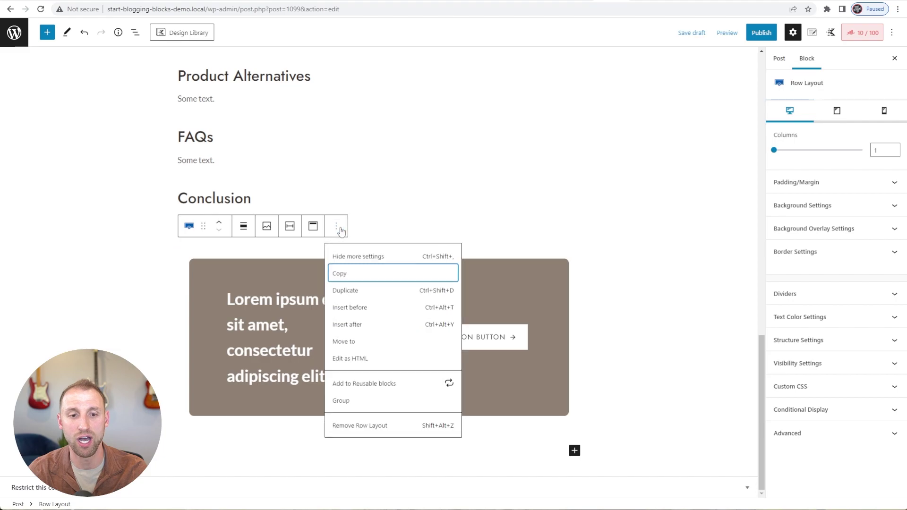
{"action": "left_click", "coordinate": [347, 427]}
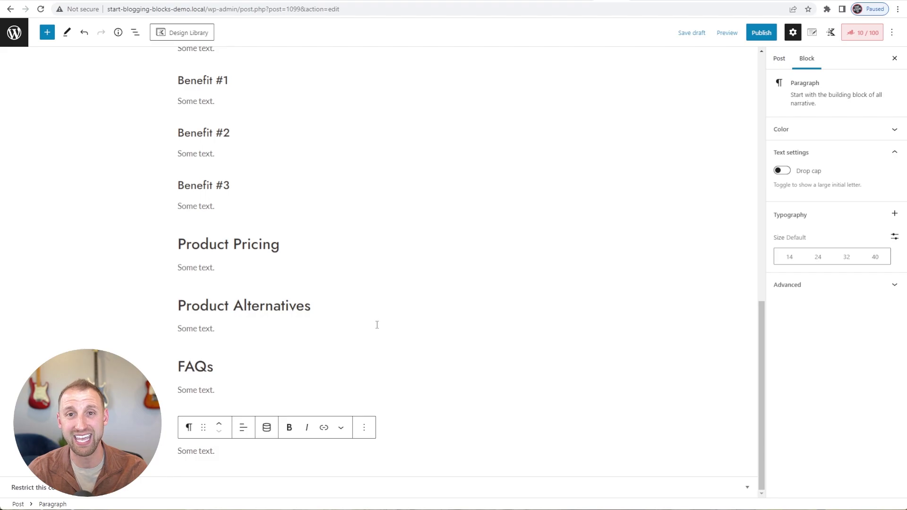
- Delete the placeholder text under the Product Review Overview heading, leaving an empty paragraph block
{"action": "scroll", "coordinate": [377, 325], "scroll_direction": "up", "scroll_amount": 8}
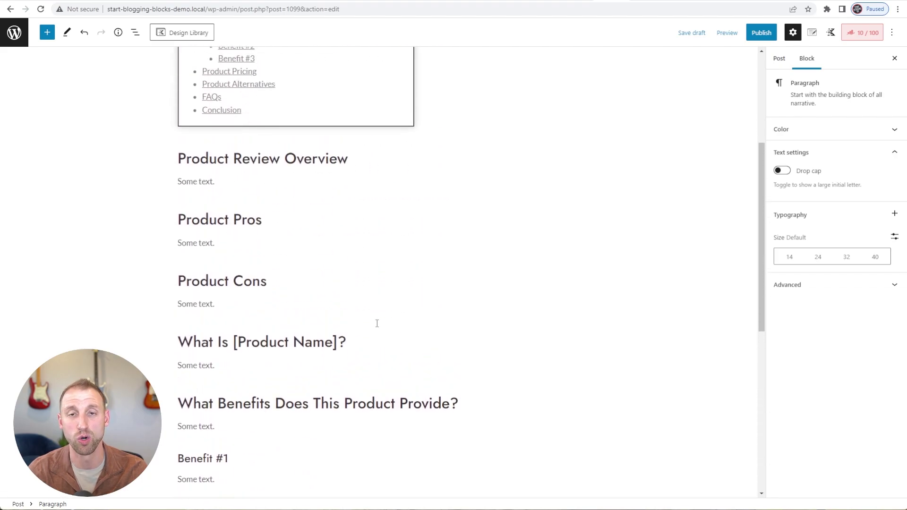
{"action": "scroll", "coordinate": [359, 307], "scroll_direction": "up", "scroll_amount": 2}
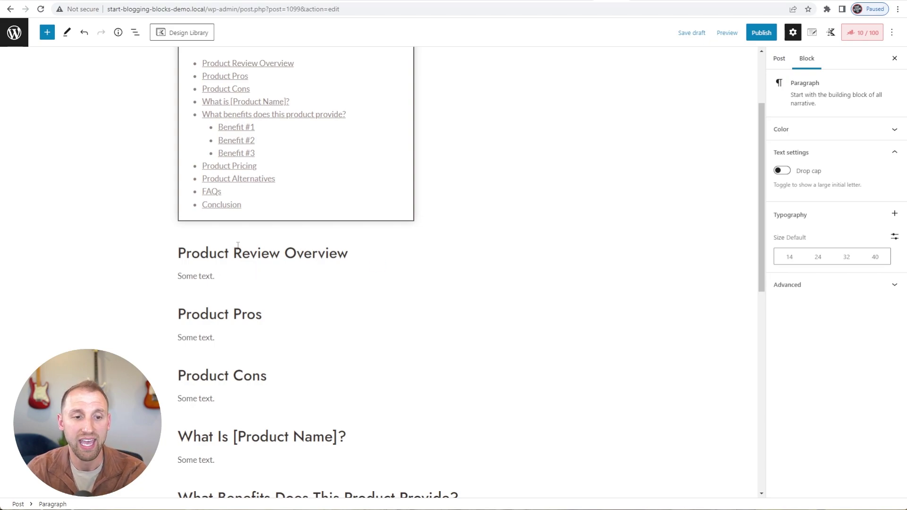
{"action": "mouse_move", "coordinate": [195, 245]}
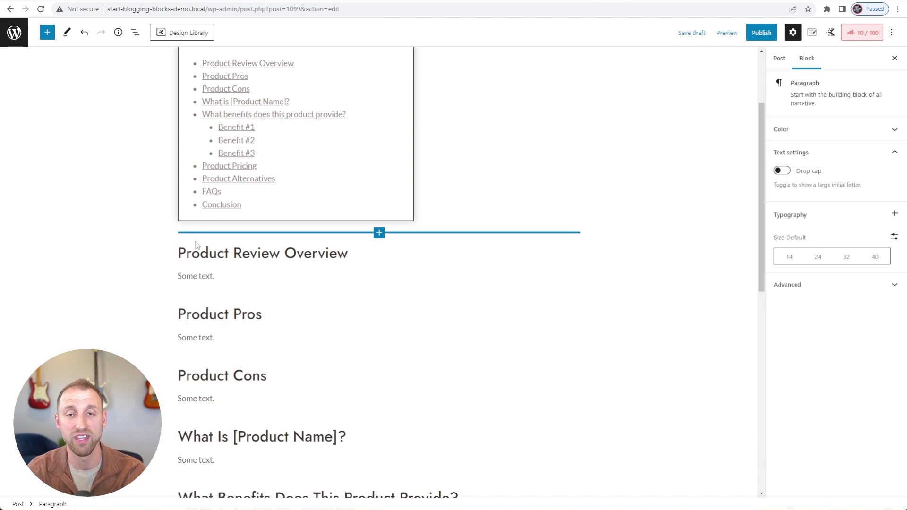
{"action": "left_click", "coordinate": [217, 276]}
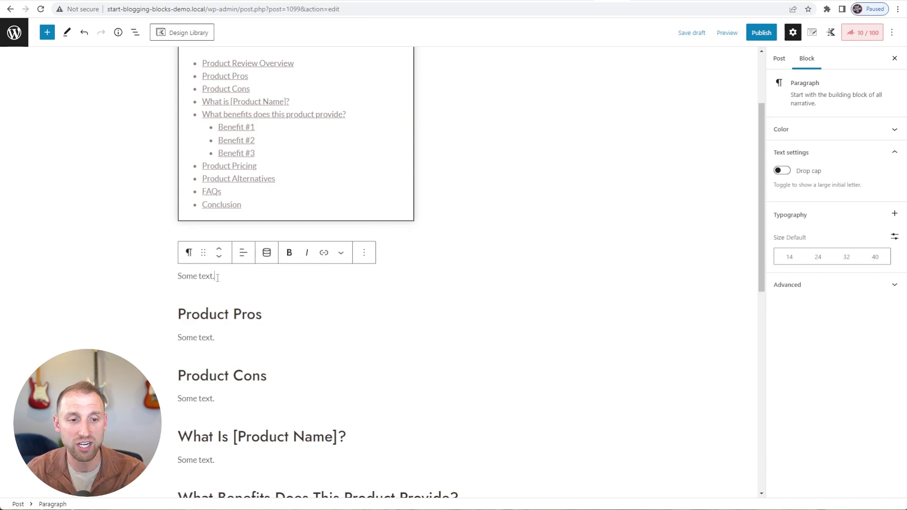
{"action": "key", "text": "BackSpace"}
{"action": "key", "text": "BackSpace"}
{"action": "key", "text": "BackSpace"}
{"action": "key", "text": "BackSpace"}
{"action": "key", "text": "BackSpace"}
{"action": "key", "text": "BackSpace"}
{"action": "key", "text": "BackSpace"}
{"action": "key", "text": "BackSpace"}
{"action": "key", "text": "BackSpace"}
{"action": "key", "text": "BackSpace"}
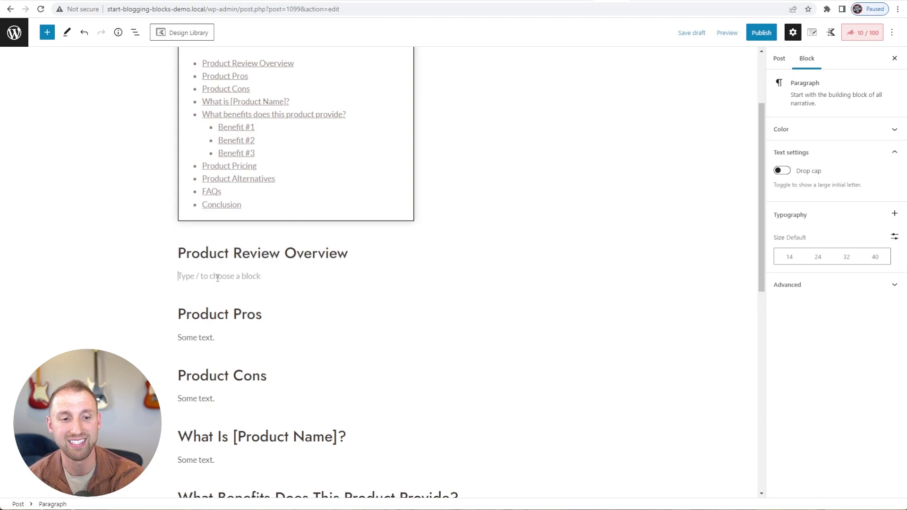
- Add a Row Layout block in the empty paragraph and fill it with the single "Our Pick" Product Boxes design from SB Blocks
{"action": "type", "text": "/row"}
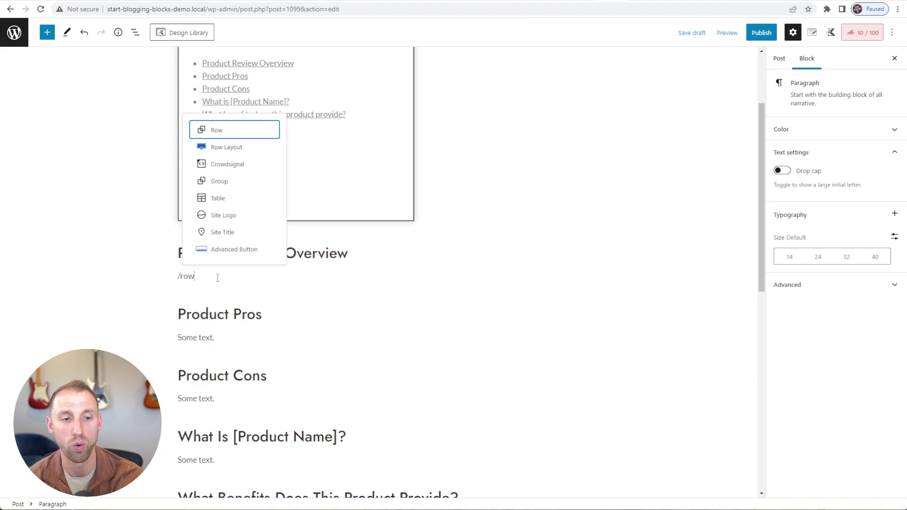
{"action": "left_click", "coordinate": [241, 148]}
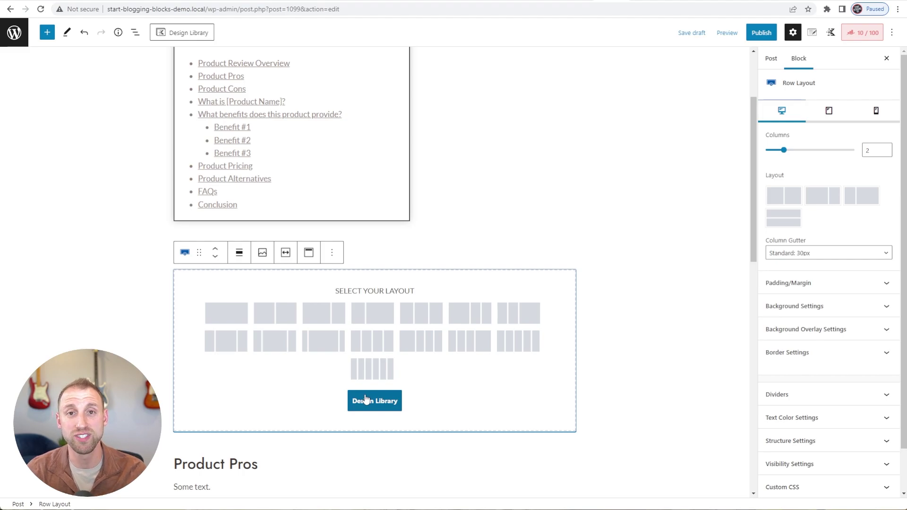
{"action": "left_click", "coordinate": [366, 400]}
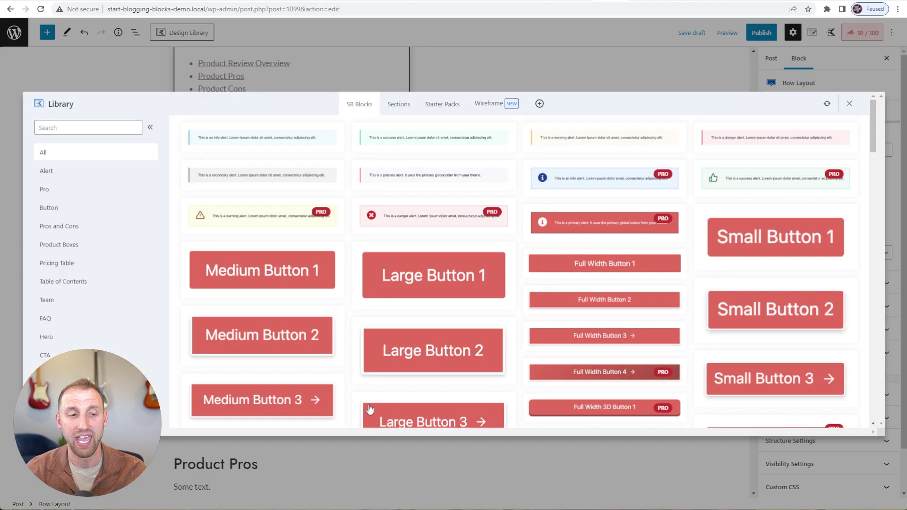
{"action": "left_click", "coordinate": [59, 246]}
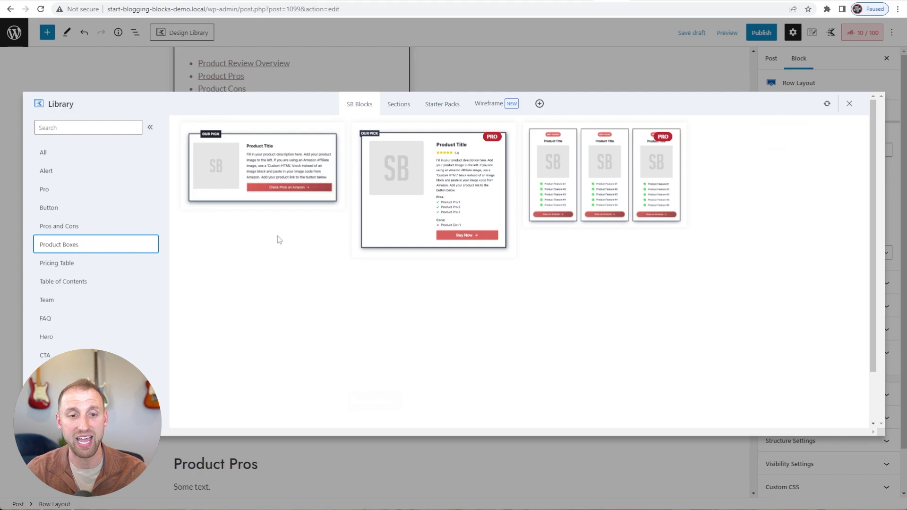
{"action": "left_click", "coordinate": [267, 184]}
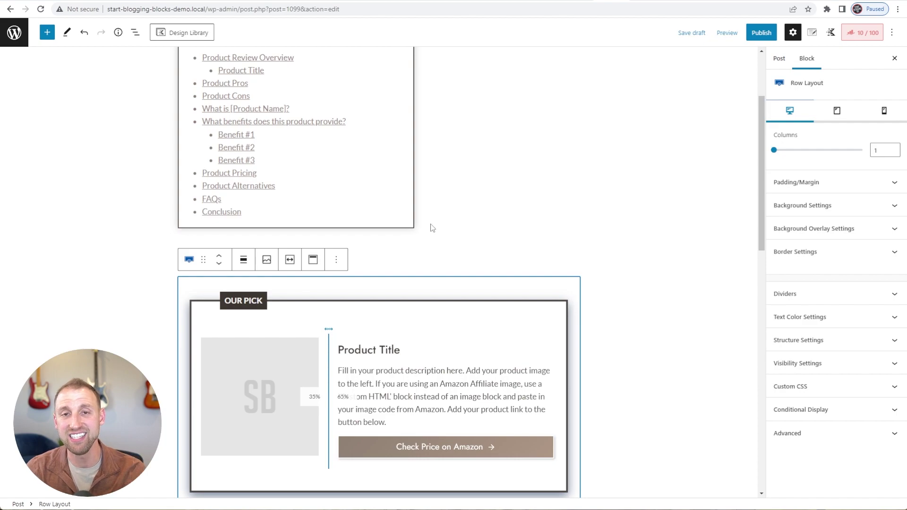
- Change the product box's badge text to "1ST PICK"
{"action": "scroll", "coordinate": [432, 235], "scroll_direction": "down", "scroll_amount": 1}
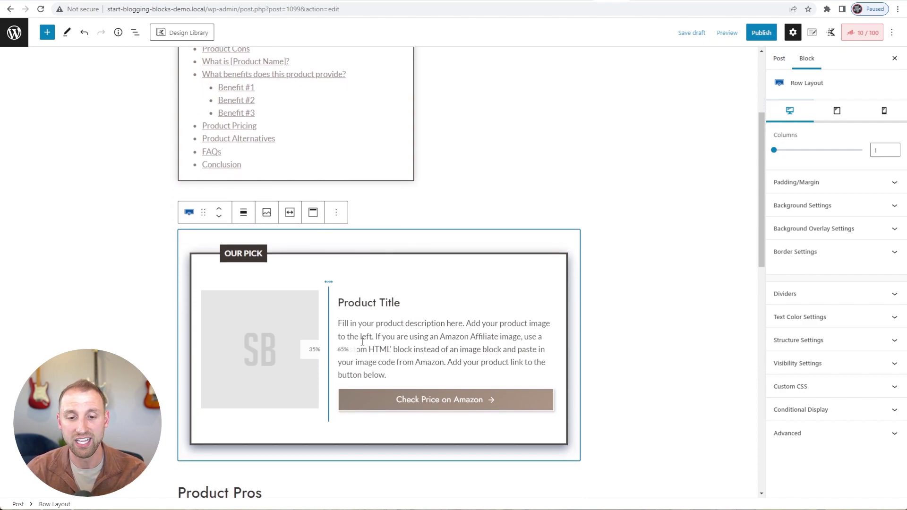
{"action": "left_click", "coordinate": [438, 406]}
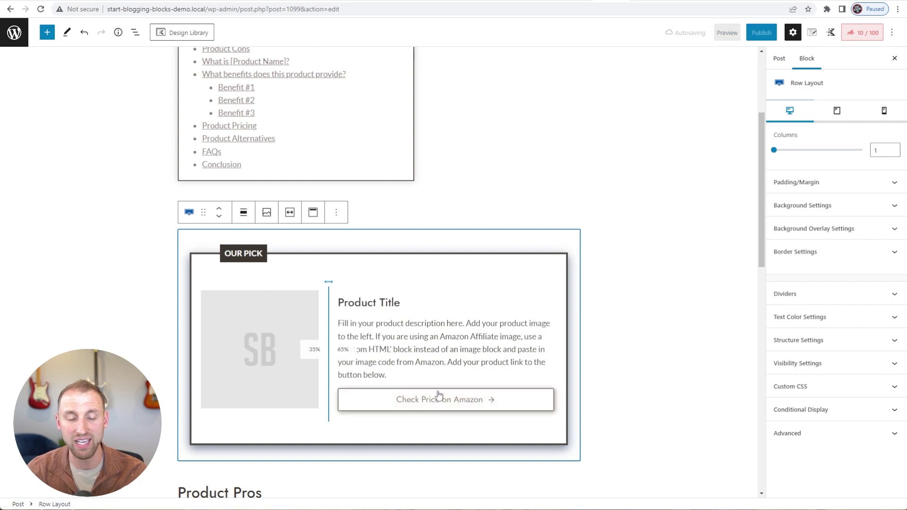
{"action": "mouse_move", "coordinate": [359, 271]}
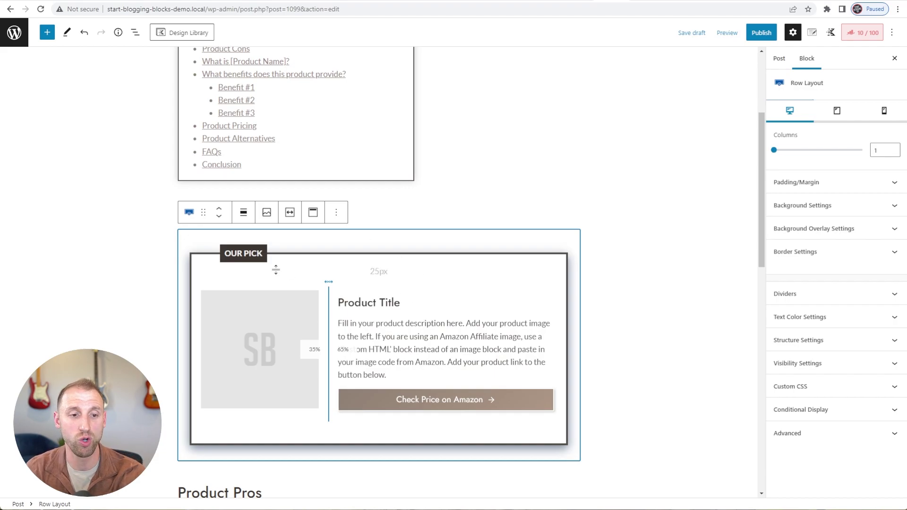
{"action": "left_click", "coordinate": [242, 254]}
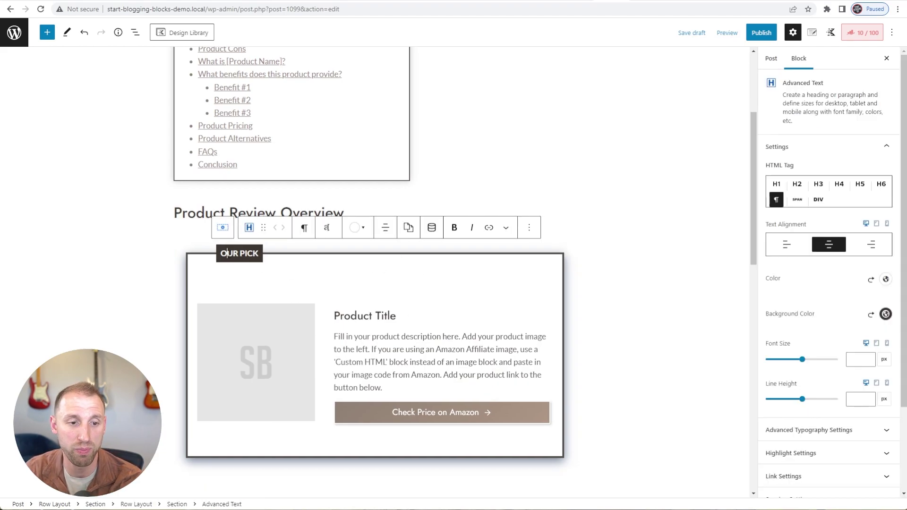
{"action": "key", "text": "BackSpace"}
{"action": "key", "text": "BackSpace"}
{"action": "key", "text": "BackSpace"}
{"action": "type", "text": "1ST"}
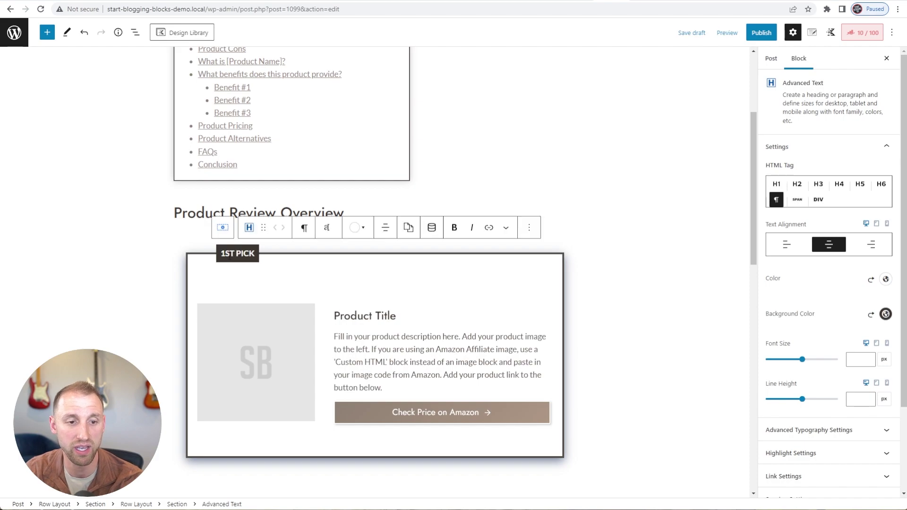
{"action": "double_click", "coordinate": [230, 253]}
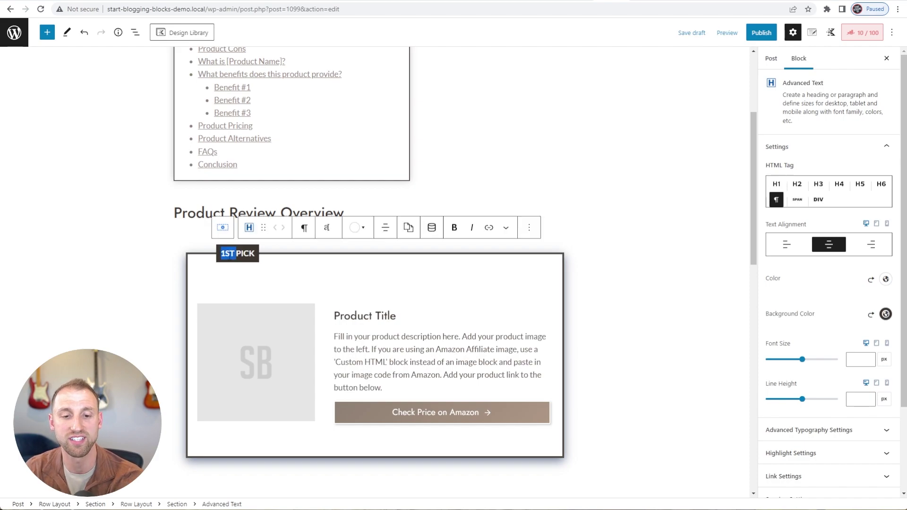
- Change the product box's button text to "Buy Now"
{"action": "left_click", "coordinate": [434, 414]}
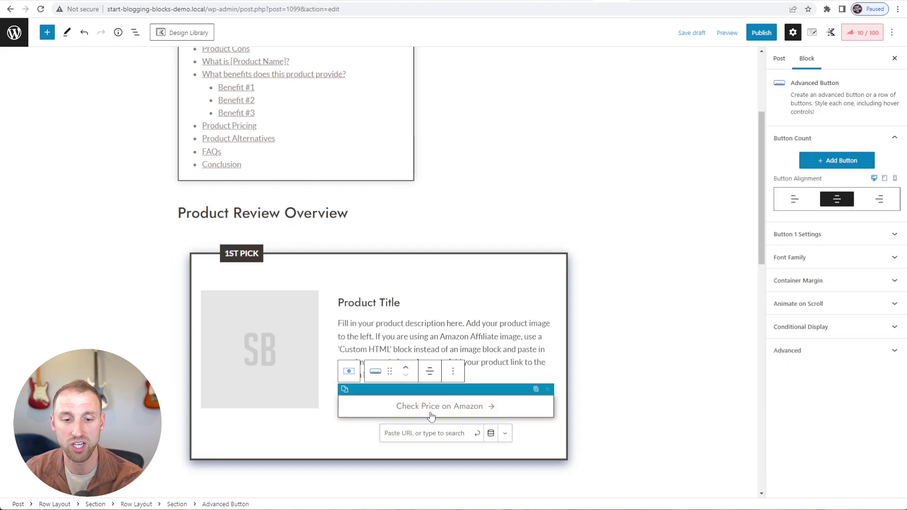
{"action": "triple_click", "coordinate": [429, 407]}
{"action": "type", "text": "Buy Now"}
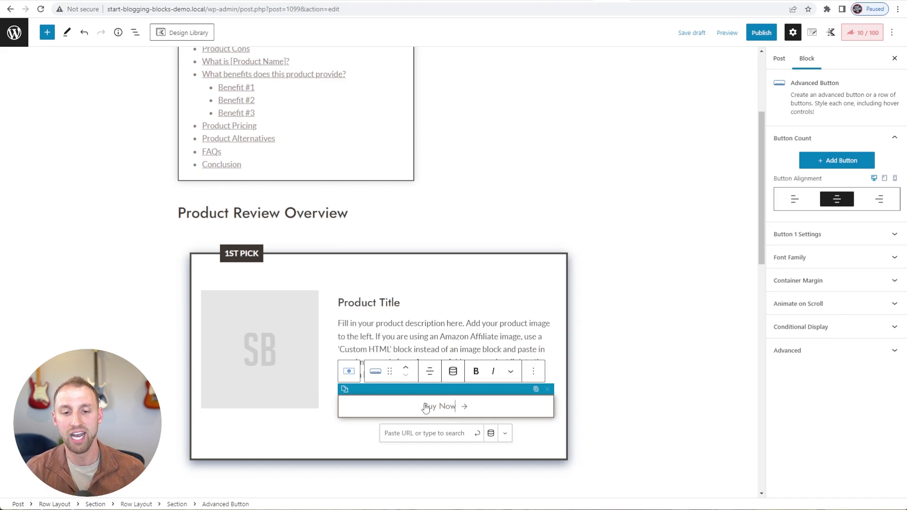
{"action": "left_click", "coordinate": [424, 306]}
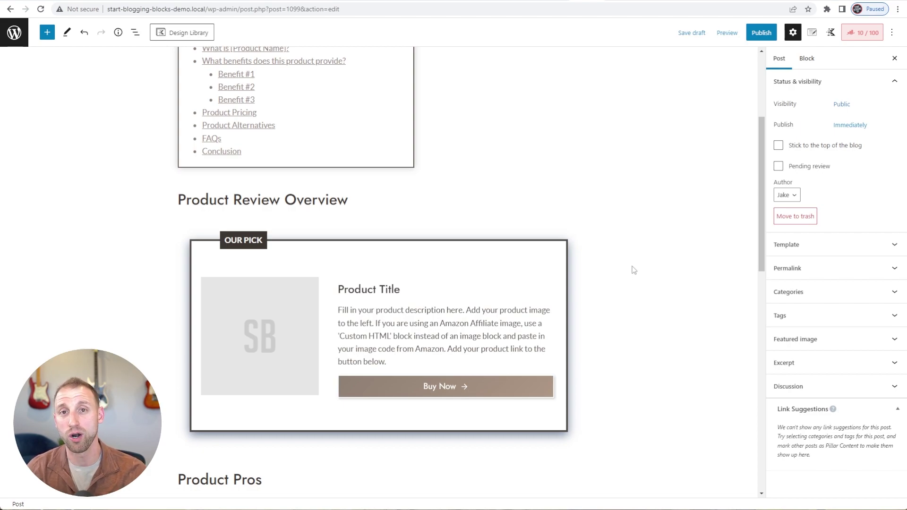
- Delete the Product Pros and Product Cons headings together with their placeholder paragraphs below the product box
{"action": "scroll", "coordinate": [615, 272], "scroll_direction": "down", "scroll_amount": 3}
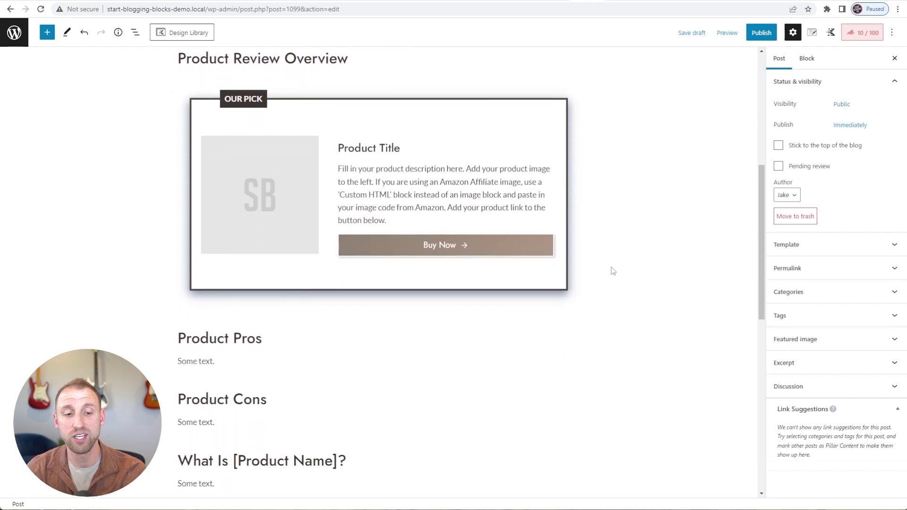
{"action": "scroll", "coordinate": [607, 267], "scroll_direction": "down", "scroll_amount": 1}
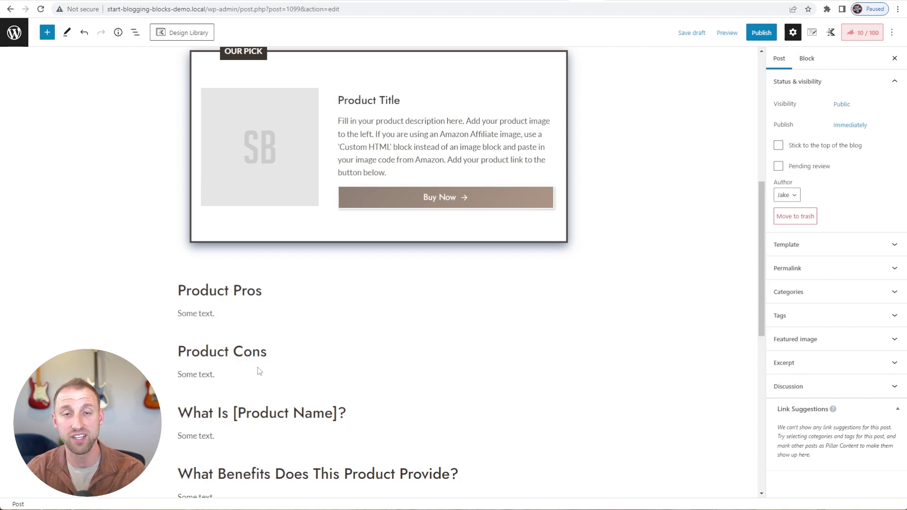
{"action": "left_click", "coordinate": [237, 376]}
{"action": "left_click_drag", "start_coordinate": [222, 373], "coordinate": [174, 296]}
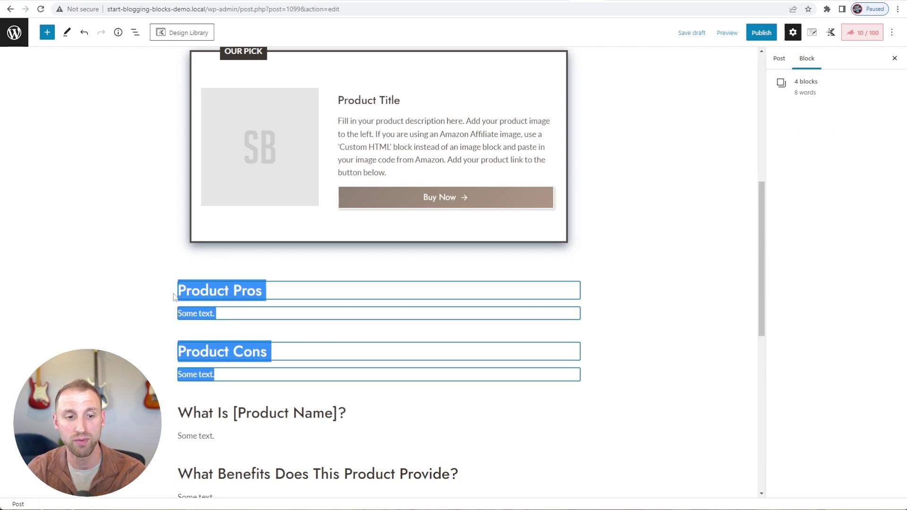
{"action": "key", "text": "BackSpace"}
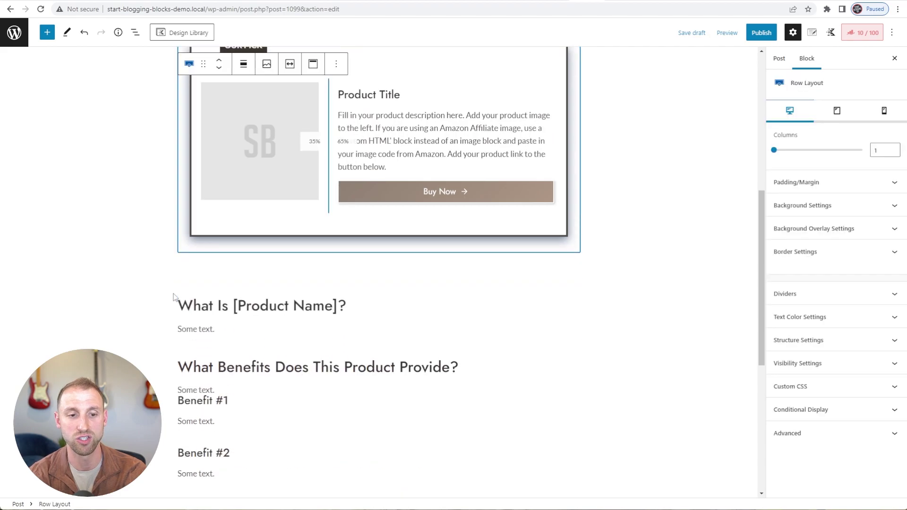
- Add a Row Layout block below the product box using the dark Pros and Cons design with pointed green and red headers
{"action": "key", "text": "Return"}
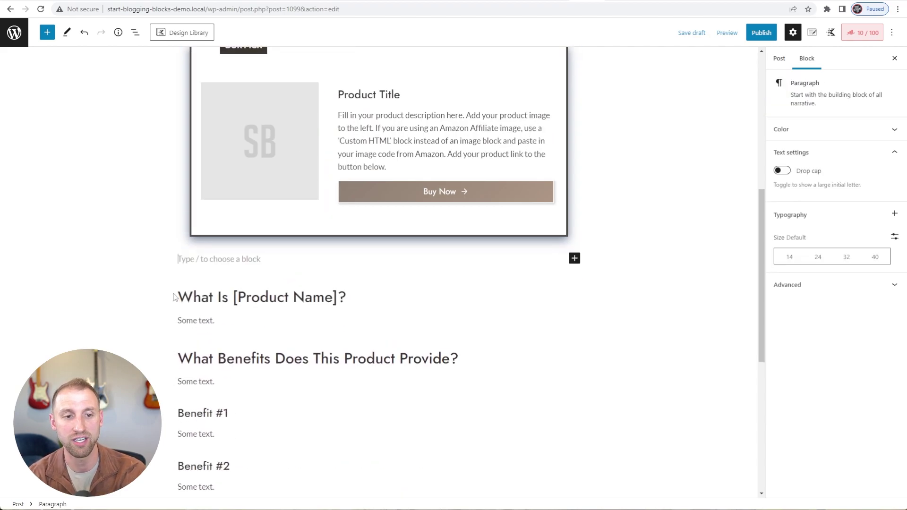
{"action": "type", "text": "/row"}
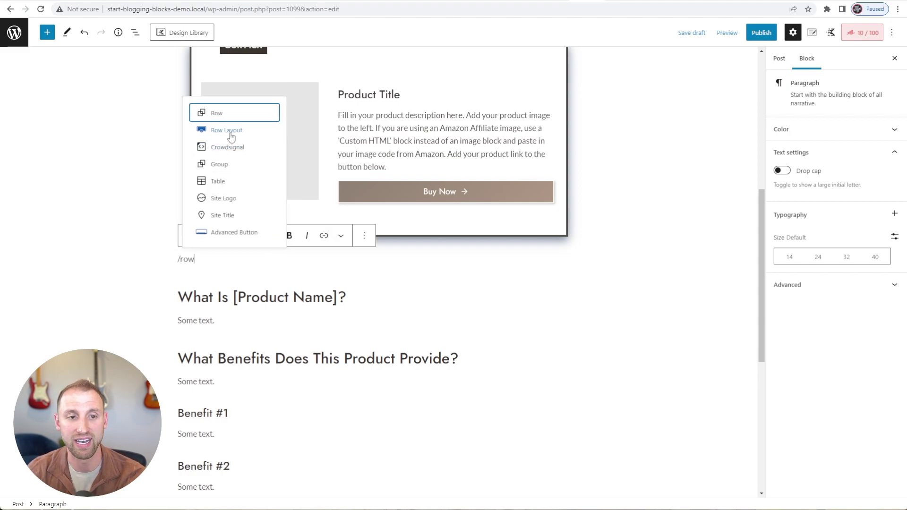
{"action": "left_click", "coordinate": [231, 133]}
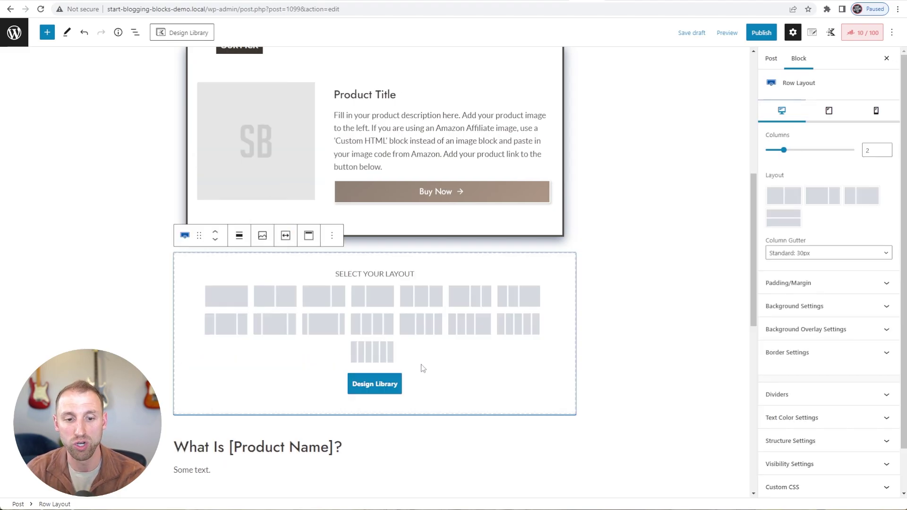
{"action": "left_click", "coordinate": [384, 385]}
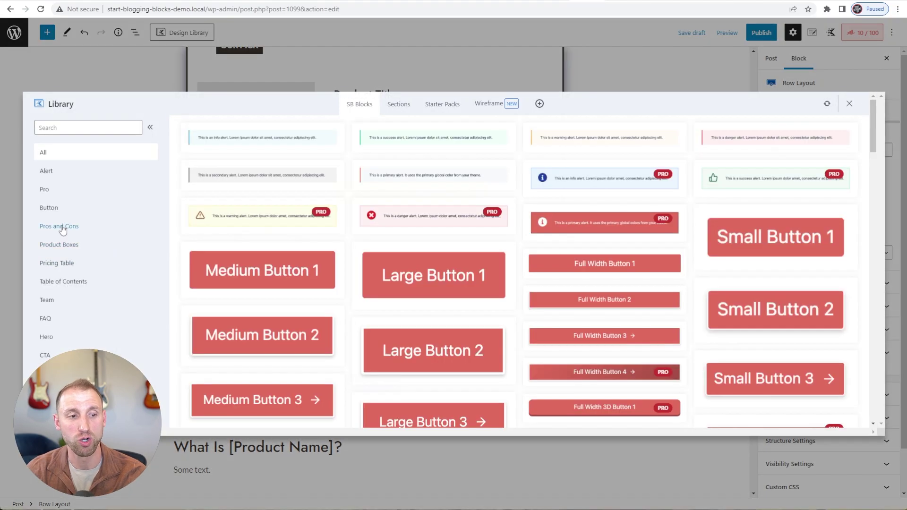
{"action": "left_click", "coordinate": [62, 229]}
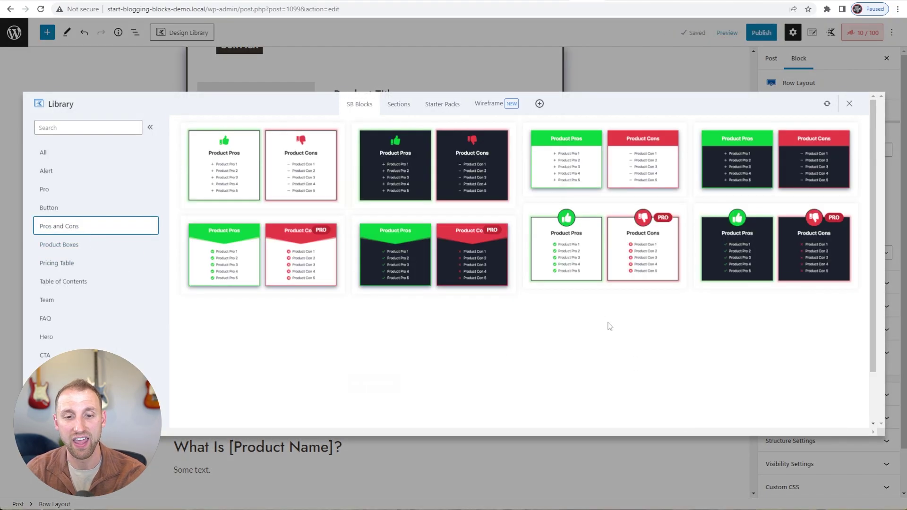
{"action": "left_click", "coordinate": [425, 253]}
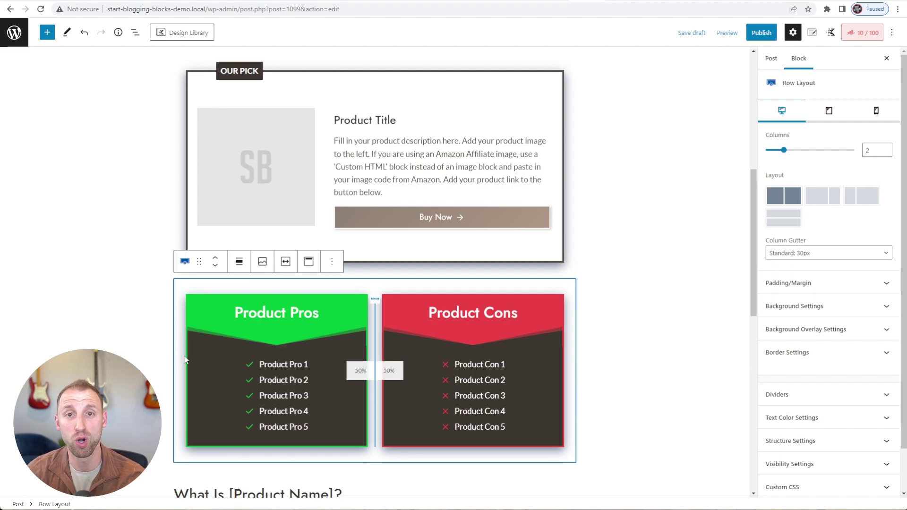
- Replace the first item in the Product Pros list with "Lots of Room for Storage"
{"action": "left_click_drag", "start_coordinate": [259, 364], "coordinate": [308, 364]}
{"action": "type", "text": "L"}
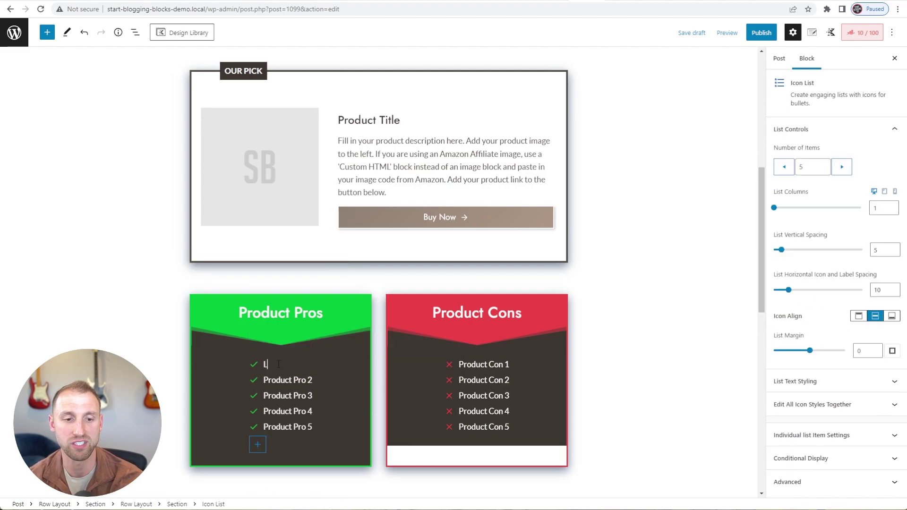
{"action": "type", "text": "ots of Room"}
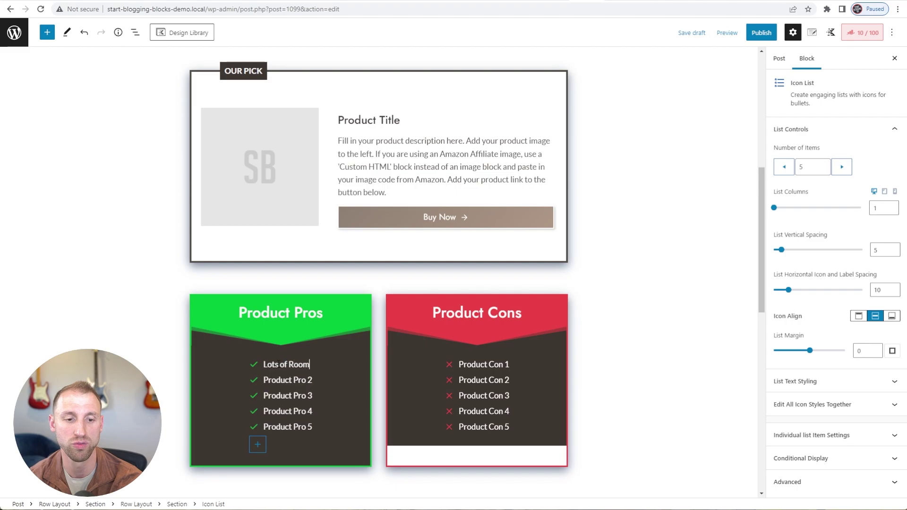
{"action": "type", "text": " for Storage"}
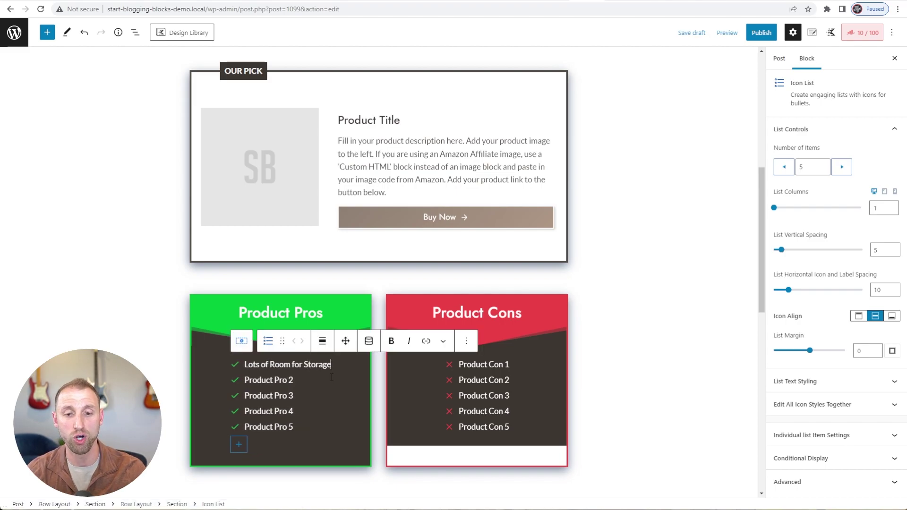
- Open a preview of the review post in a new tab
{"action": "scroll", "coordinate": [517, 321], "scroll_direction": "up", "scroll_amount": 7}
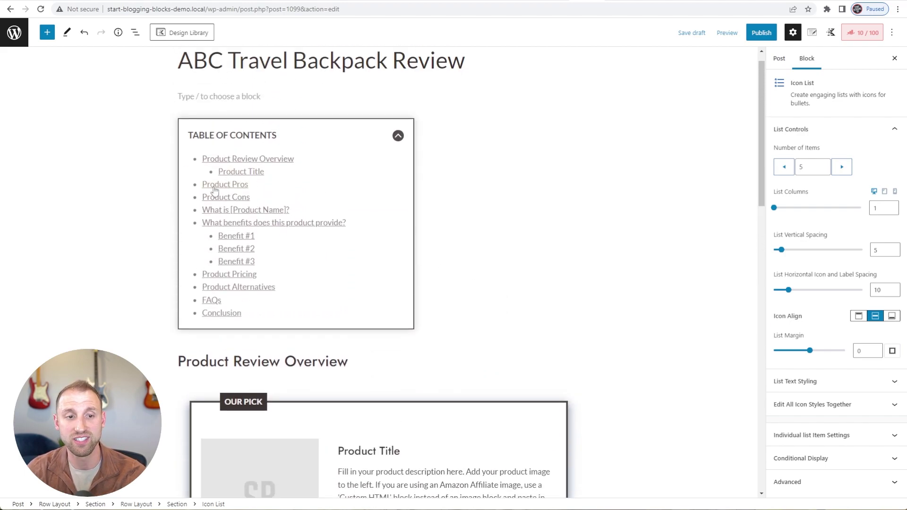
{"action": "left_click", "coordinate": [441, 265]}
{"action": "left_click", "coordinate": [728, 33]}
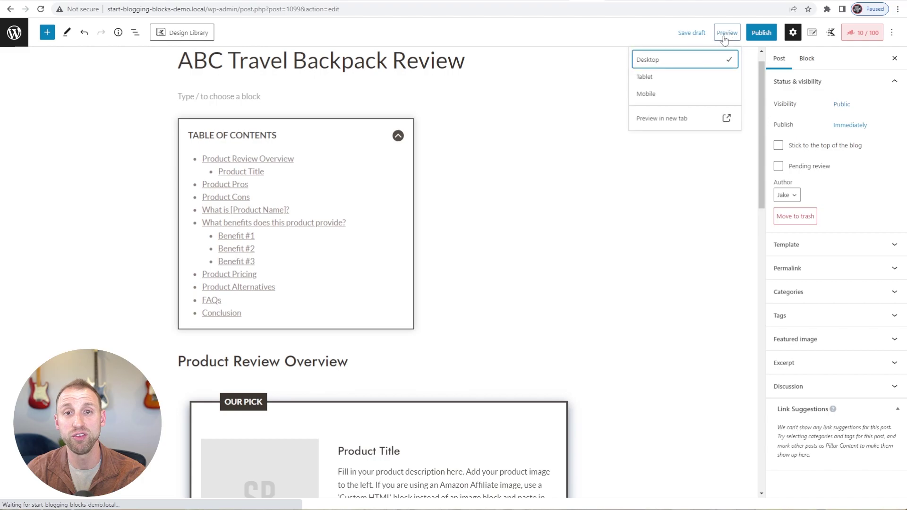
{"action": "left_click", "coordinate": [660, 121]}
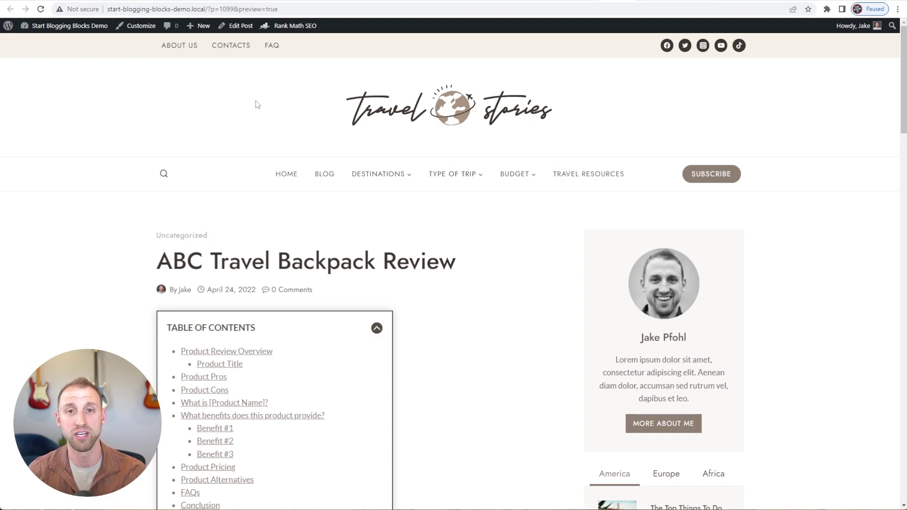
- Examine the previewed table of contents, toggling it closed and open, plus the product box and pros and cons, and return to the editor
{"action": "scroll", "coordinate": [169, 194], "scroll_direction": "down", "scroll_amount": 1}
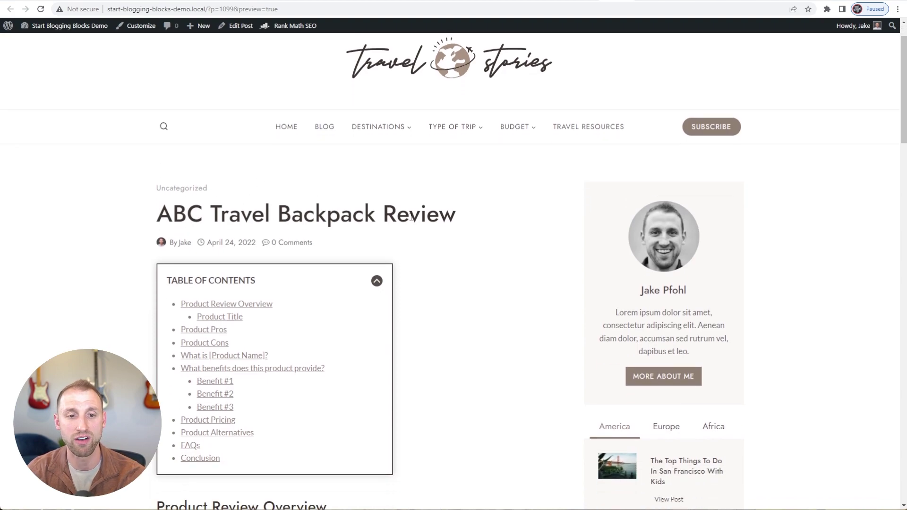
{"action": "scroll", "coordinate": [404, 215], "scroll_direction": "down", "scroll_amount": 2}
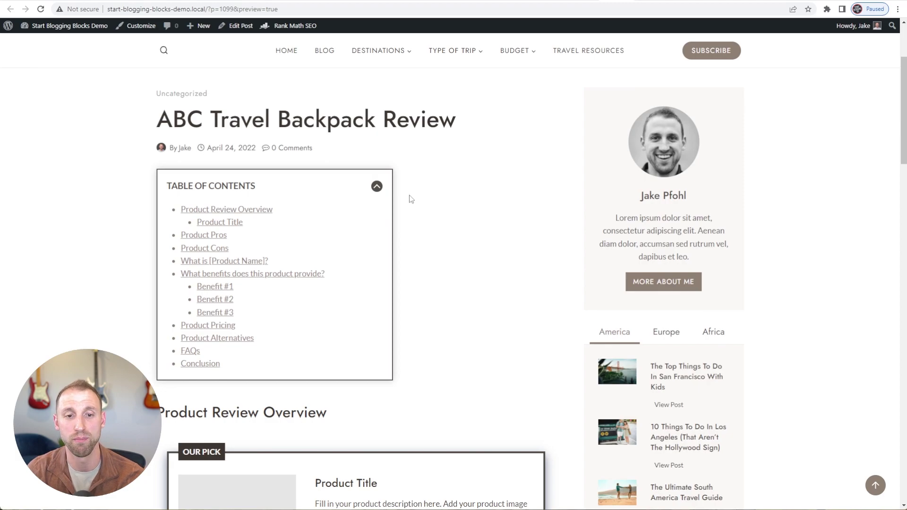
{"action": "left_click", "coordinate": [377, 187]}
{"action": "left_click", "coordinate": [379, 191]}
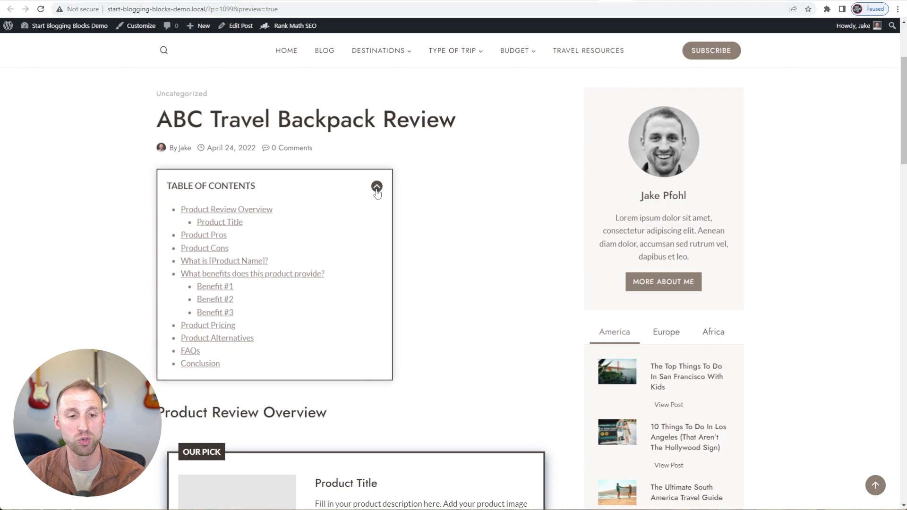
{"action": "scroll", "coordinate": [435, 263], "scroll_direction": "down", "scroll_amount": 2}
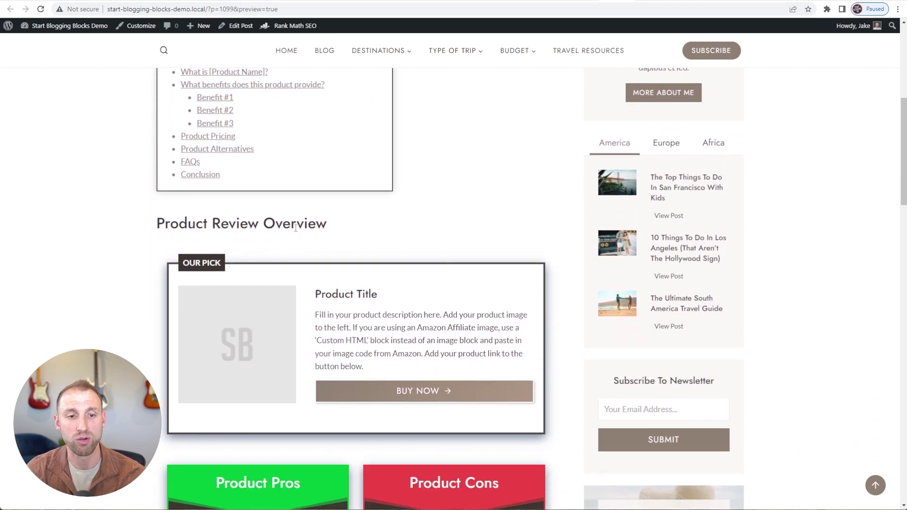
{"action": "scroll", "coordinate": [328, 227], "scroll_direction": "down", "scroll_amount": 2}
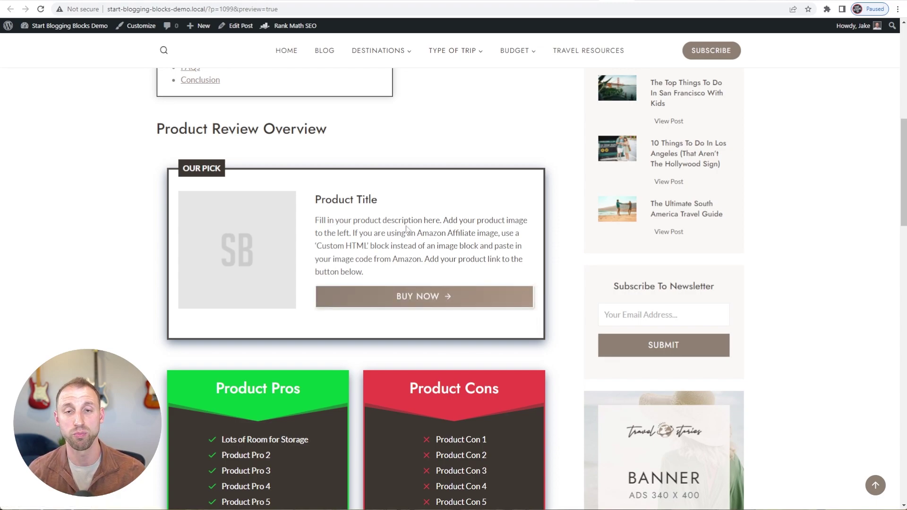
{"action": "scroll", "coordinate": [406, 228], "scroll_direction": "down", "scroll_amount": 4}
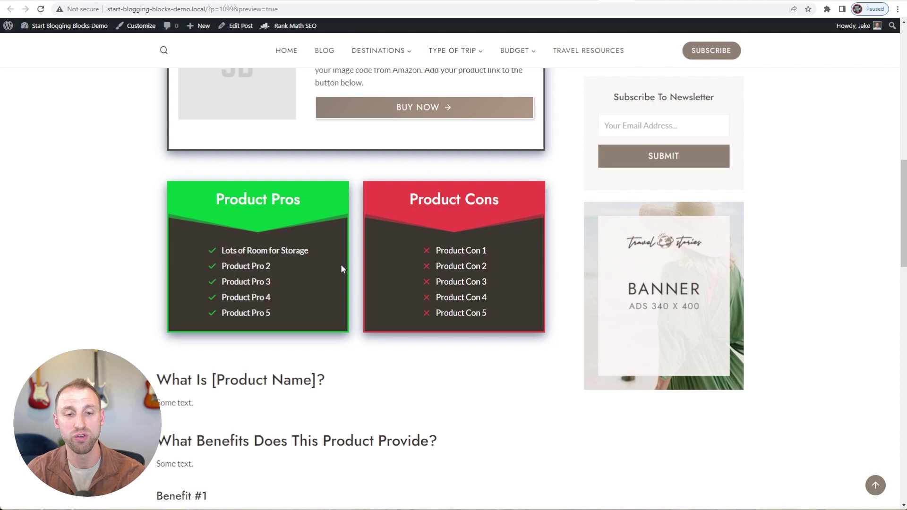
{"action": "scroll", "coordinate": [335, 286], "scroll_direction": "down", "scroll_amount": 1}
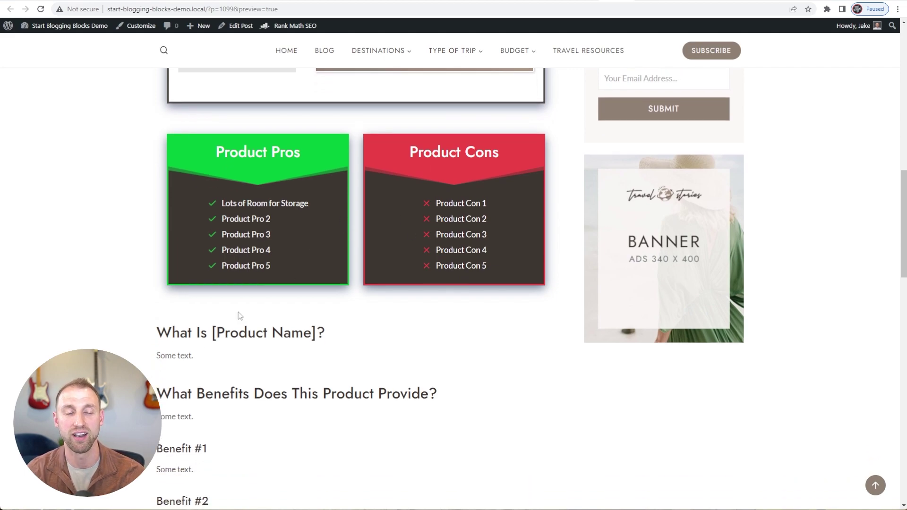
{"action": "left_click", "coordinate": [590, 1]}
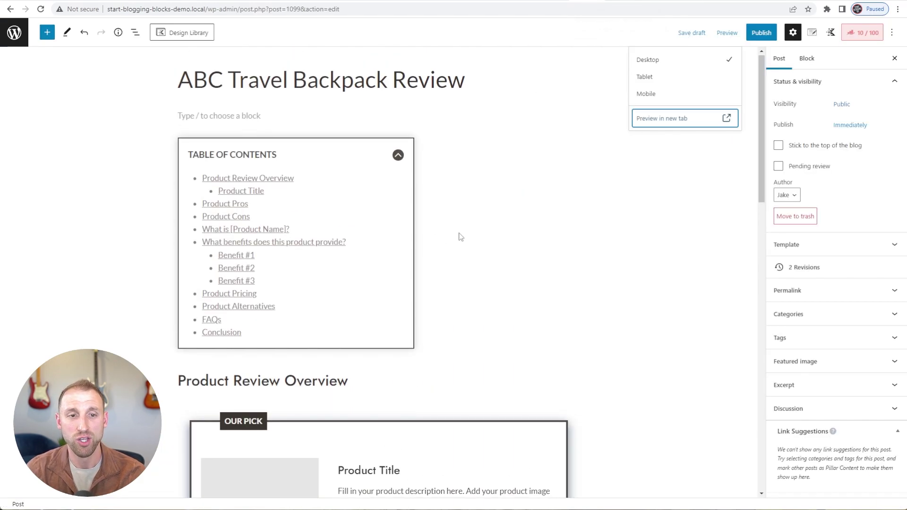
- Replace the placeholder paragraph under the Product Pricing heading with a Row Layout block
{"action": "scroll", "coordinate": [402, 233], "scroll_direction": "down", "scroll_amount": 3}
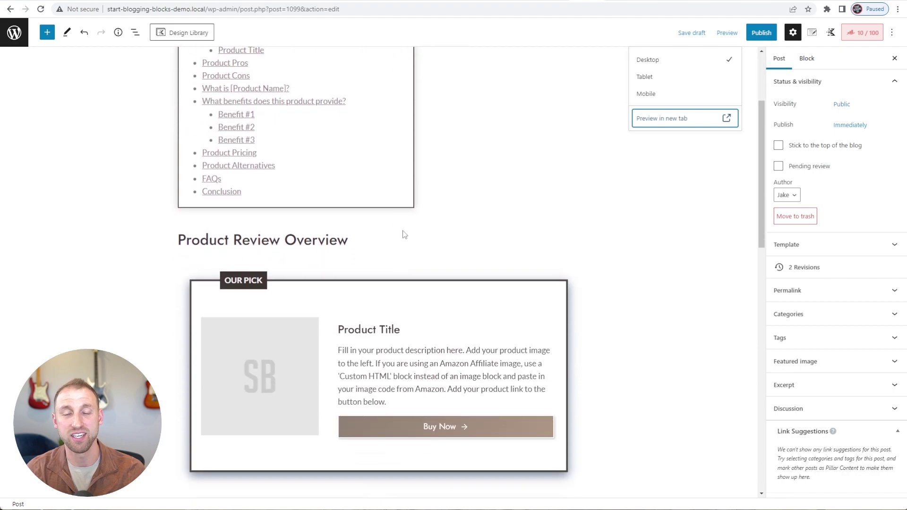
{"action": "scroll", "coordinate": [415, 231], "scroll_direction": "down", "scroll_amount": 2}
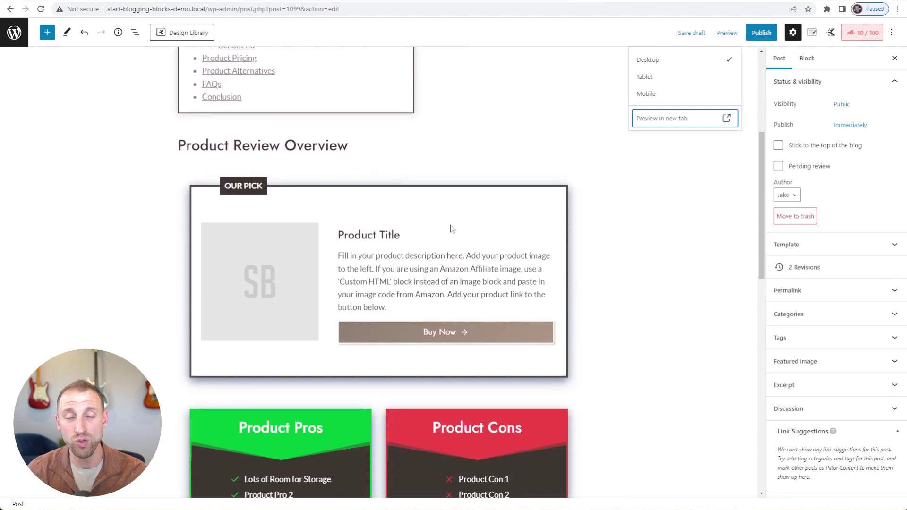
{"action": "scroll", "coordinate": [446, 227], "scroll_direction": "down", "scroll_amount": 2}
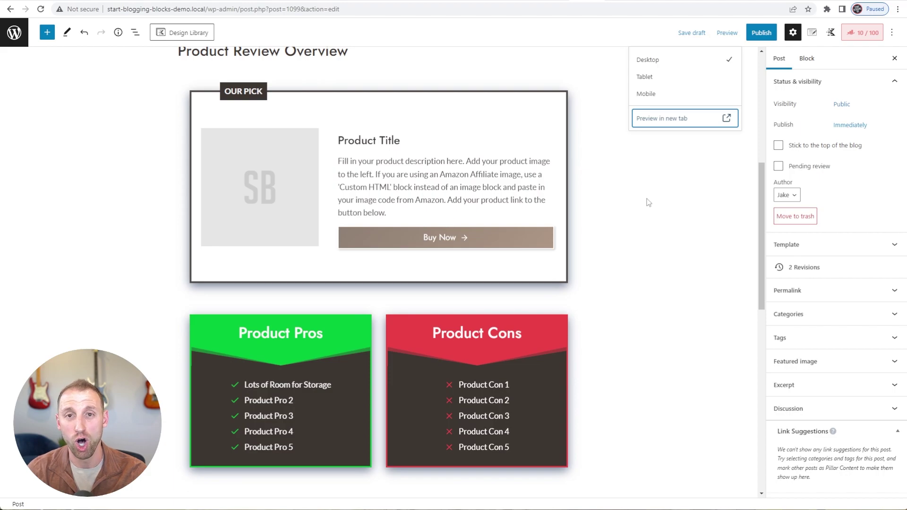
{"action": "left_click", "coordinate": [600, 267]}
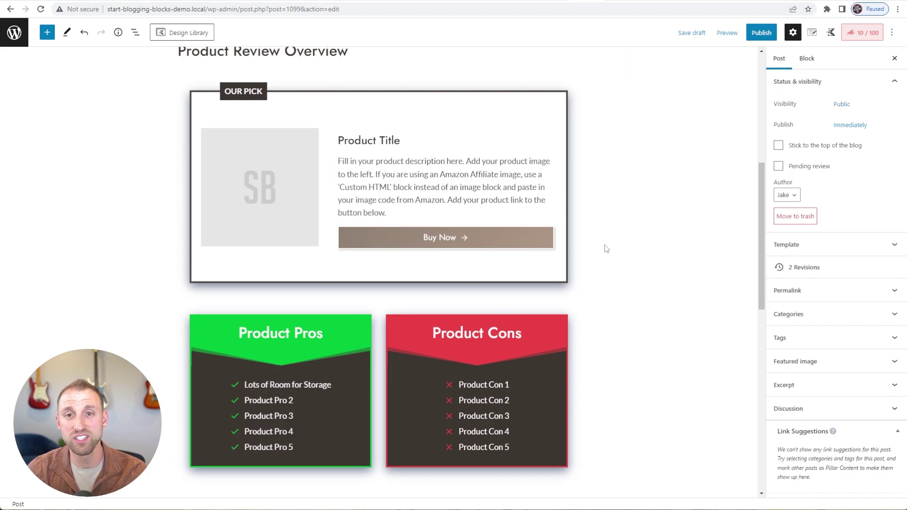
{"action": "scroll", "coordinate": [609, 251], "scroll_direction": "down", "scroll_amount": 4}
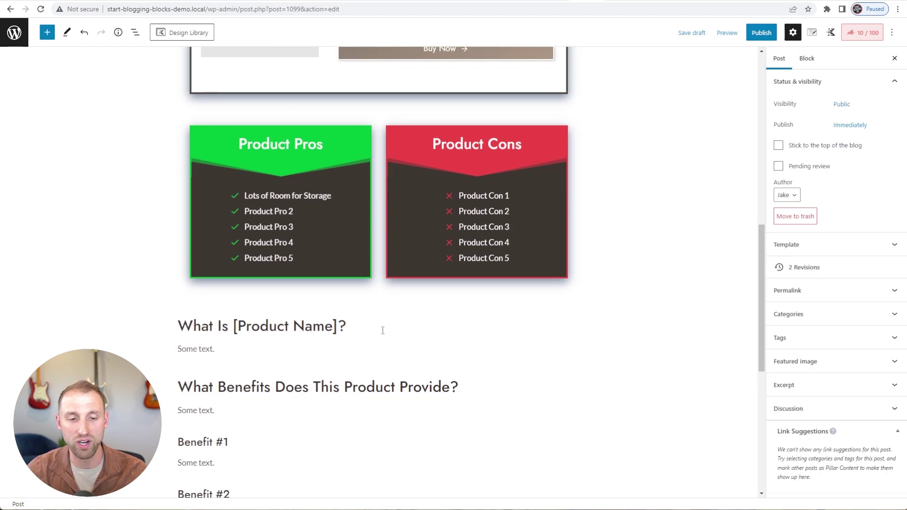
{"action": "scroll", "coordinate": [383, 330], "scroll_direction": "down", "scroll_amount": 2}
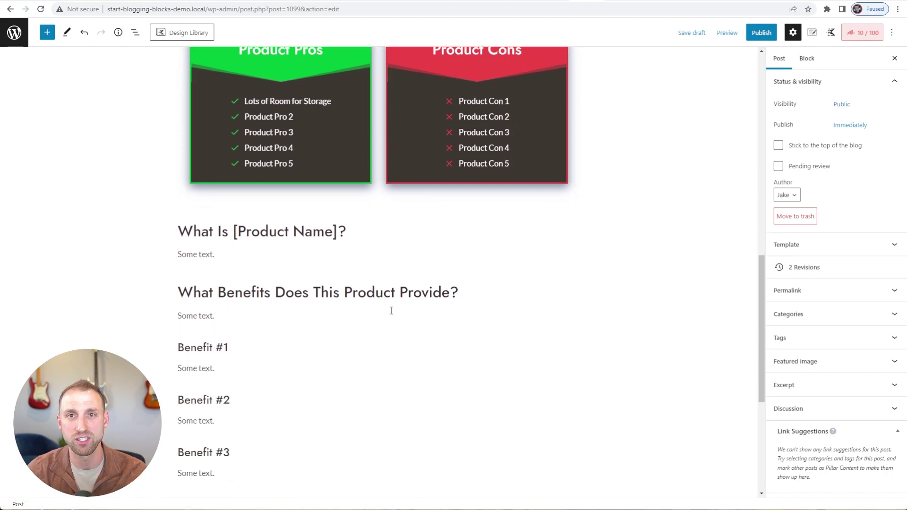
{"action": "scroll", "coordinate": [378, 307], "scroll_direction": "down", "scroll_amount": 5}
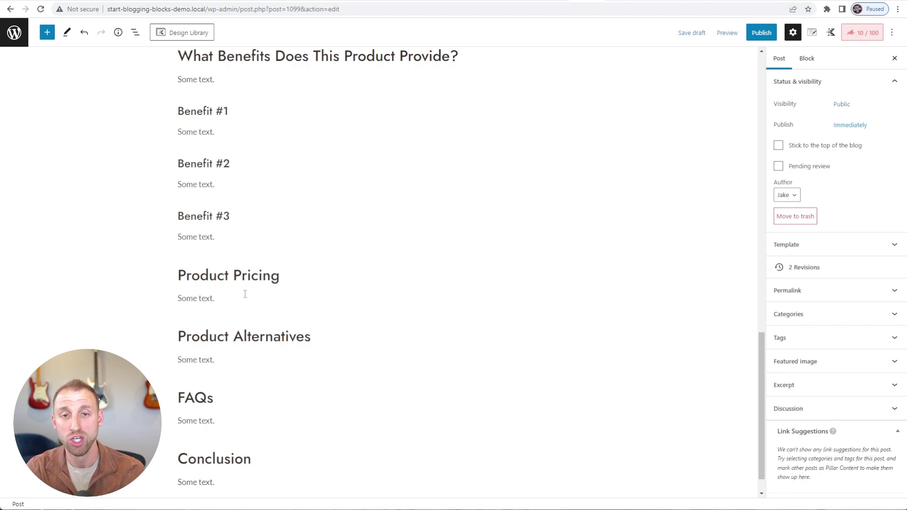
{"action": "left_click_drag", "start_coordinate": [225, 299], "coordinate": [180, 300]}
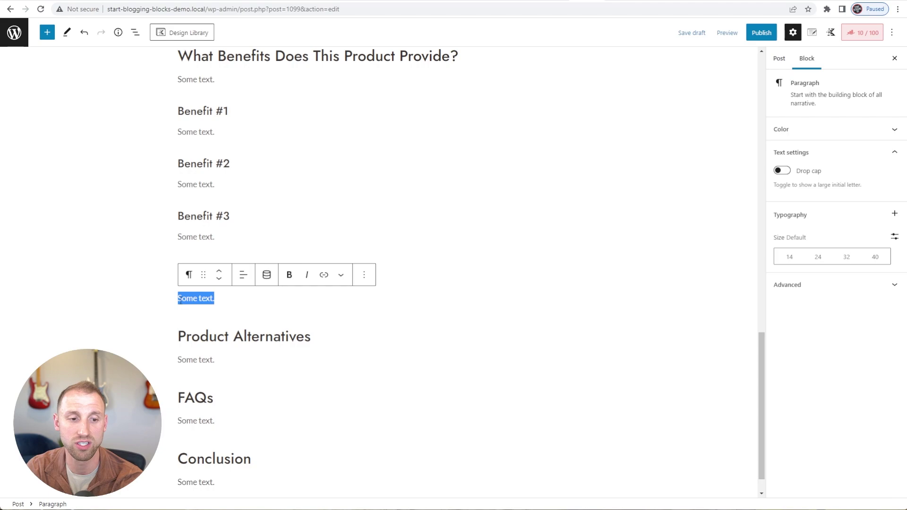
{"action": "key", "text": "BackSpace"}
{"action": "type", "text": "/"}
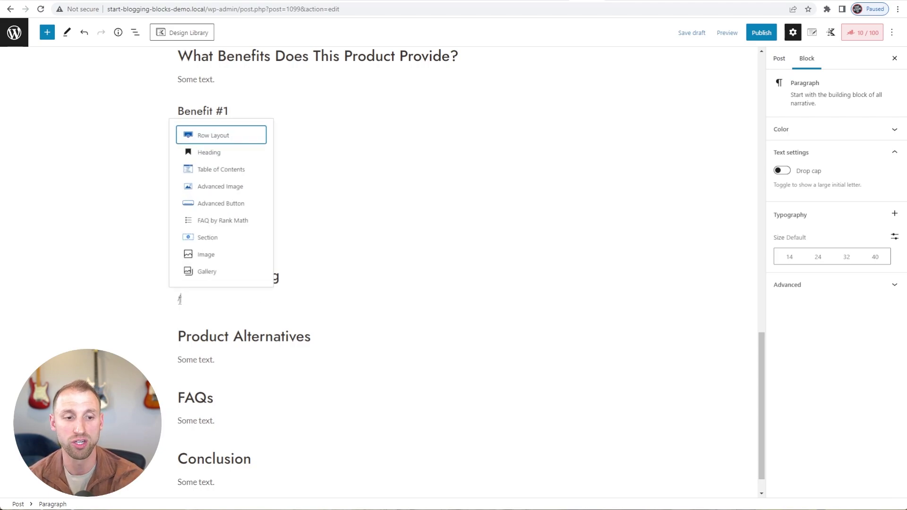
{"action": "type", "text": "row"}
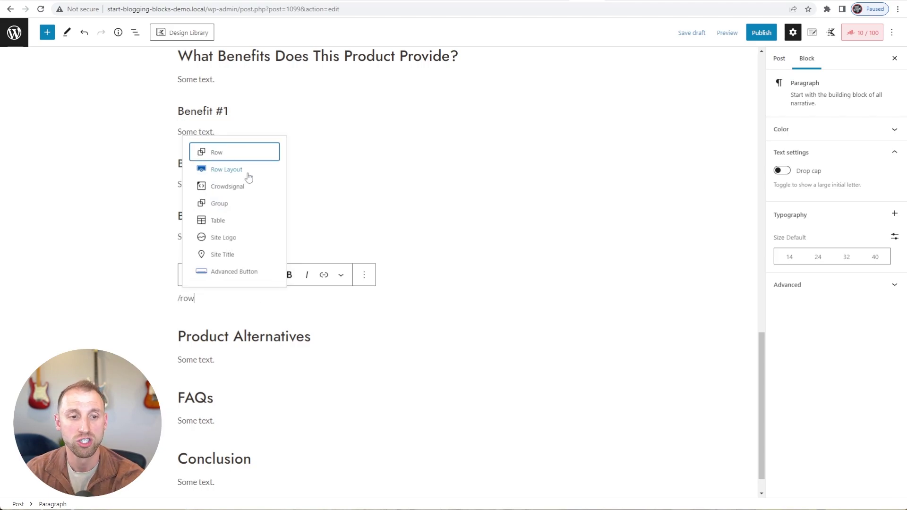
{"action": "left_click", "coordinate": [246, 177]}
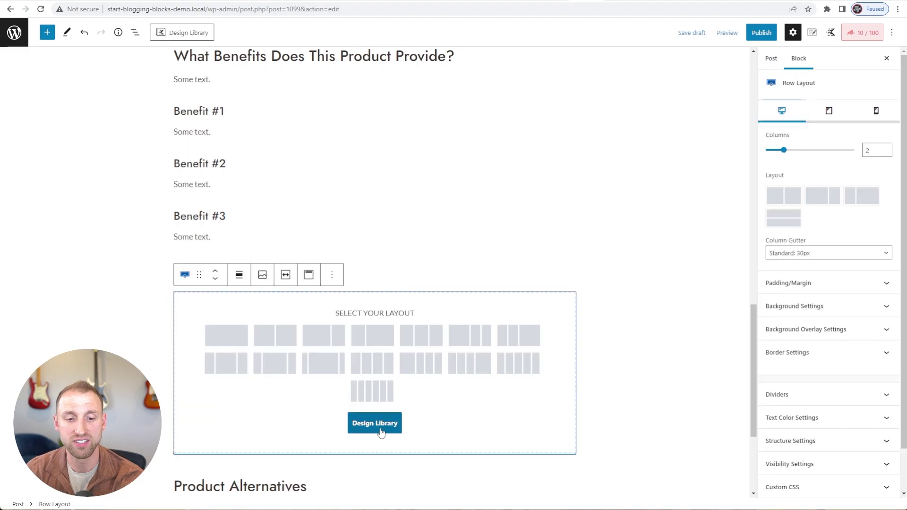
- Fill the new row with the two-column Standard and Premium design from the library's Pricing Table category
{"action": "left_click", "coordinate": [381, 432]}
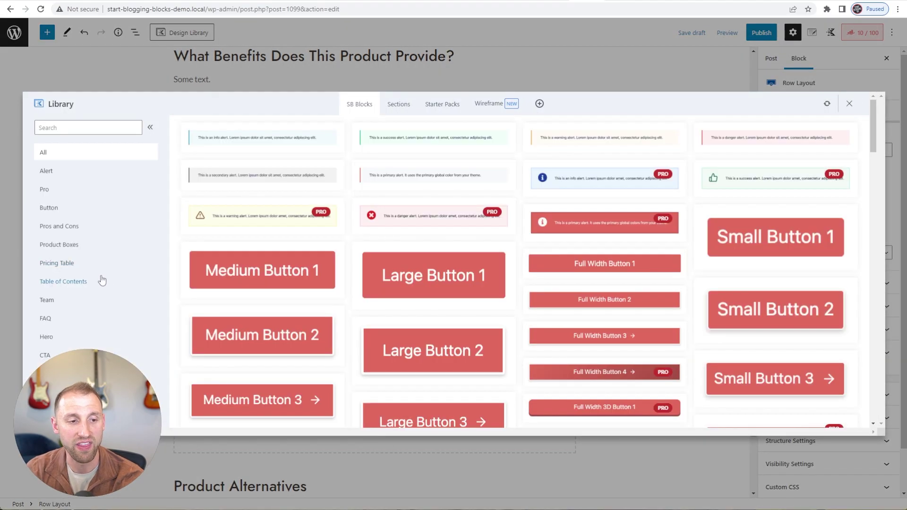
{"action": "left_click", "coordinate": [67, 263]}
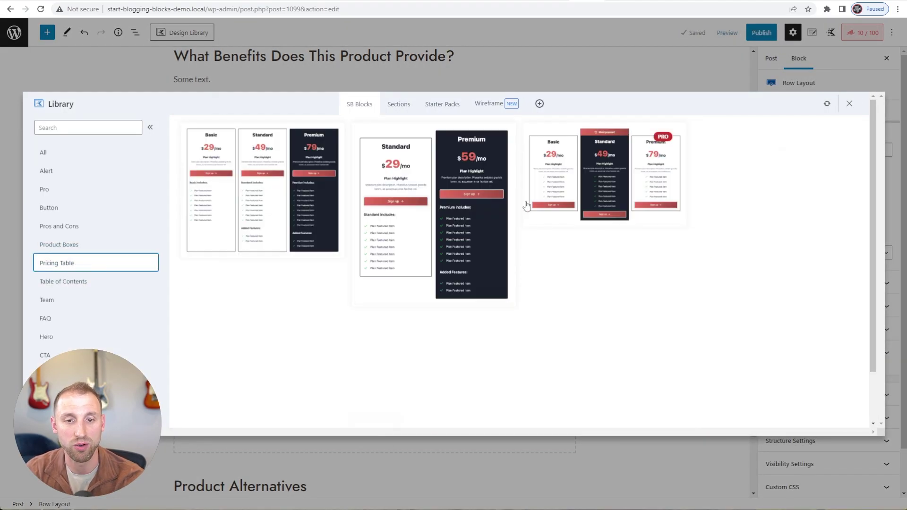
{"action": "left_click", "coordinate": [431, 189]}
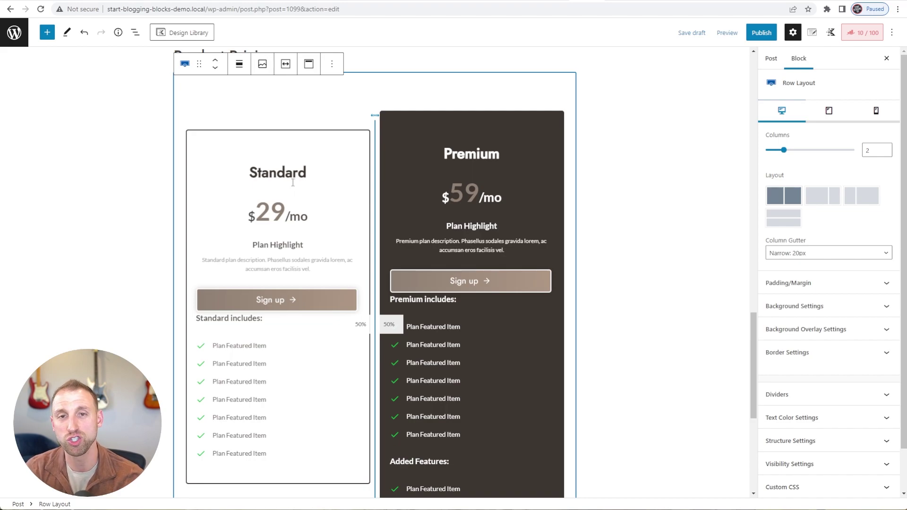
- Change the Standard plan's heading in the pricing table to "ABC Backpack"
{"action": "double_click", "coordinate": [278, 172]}
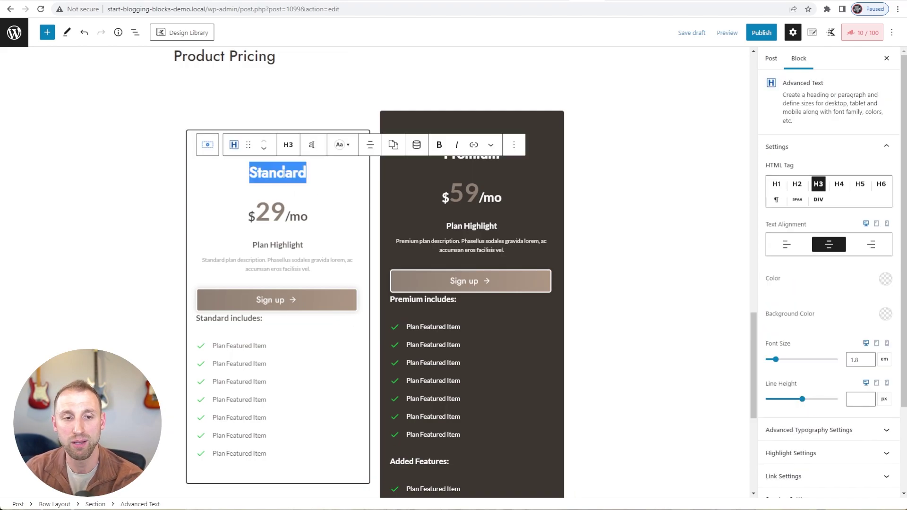
{"action": "type", "text": "ABC Backpack"}
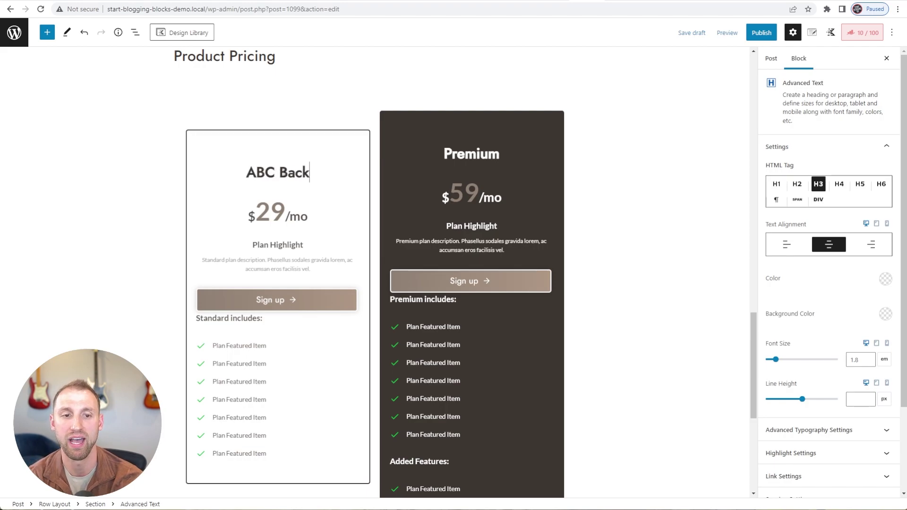
{"action": "scroll", "coordinate": [479, 230], "scroll_direction": "up", "scroll_amount": 2}
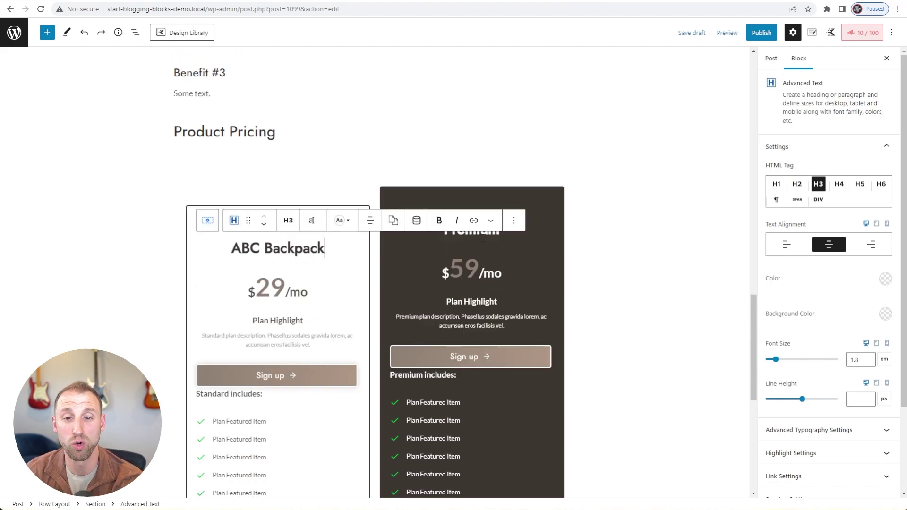
- Examine the Premium column of the pricing table and the remaining sections below it
{"action": "left_click", "coordinate": [480, 230]}
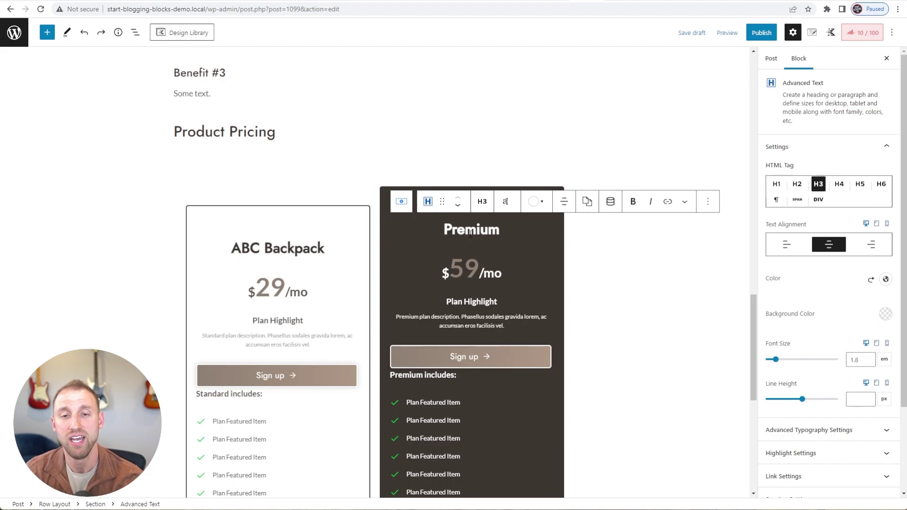
{"action": "scroll", "coordinate": [471, 234], "scroll_direction": "down", "scroll_amount": 1}
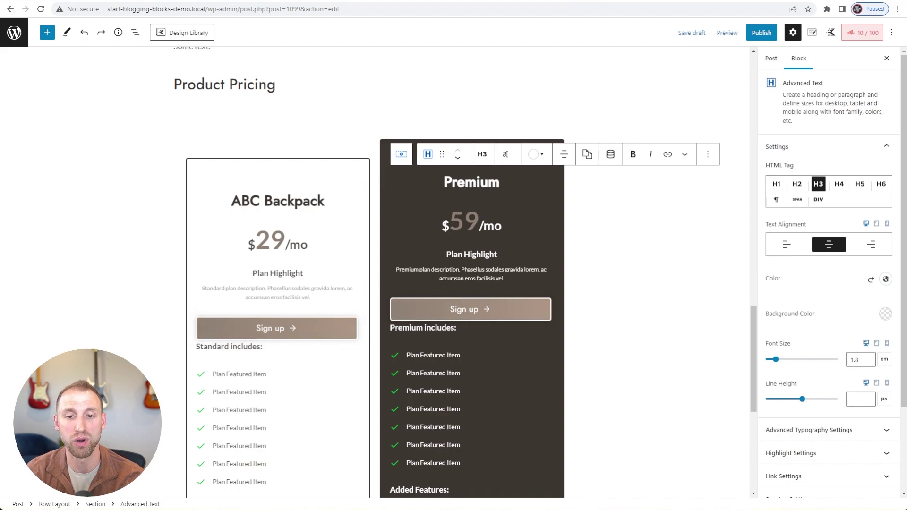
{"action": "scroll", "coordinate": [383, 329], "scroll_direction": "down", "scroll_amount": 2}
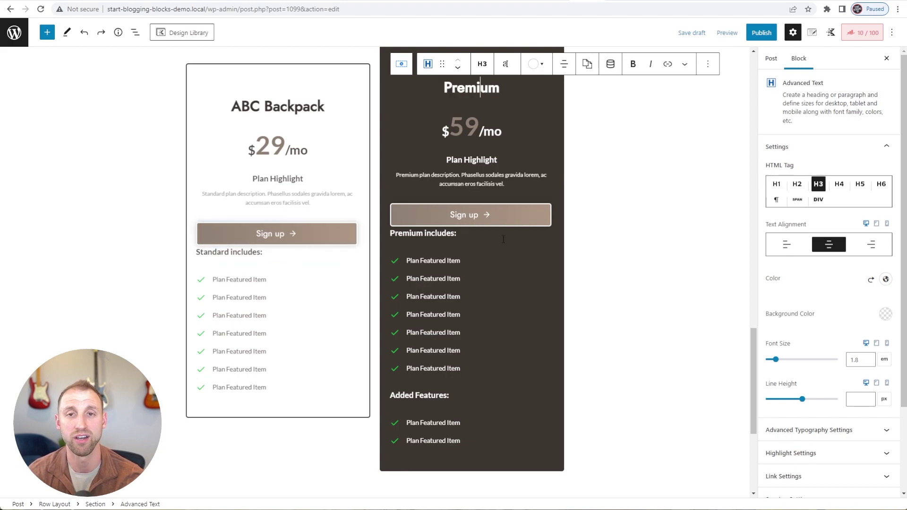
{"action": "scroll", "coordinate": [609, 255], "scroll_direction": "down", "scroll_amount": 2}
{"action": "scroll", "coordinate": [609, 254], "scroll_direction": "down", "scroll_amount": 2}
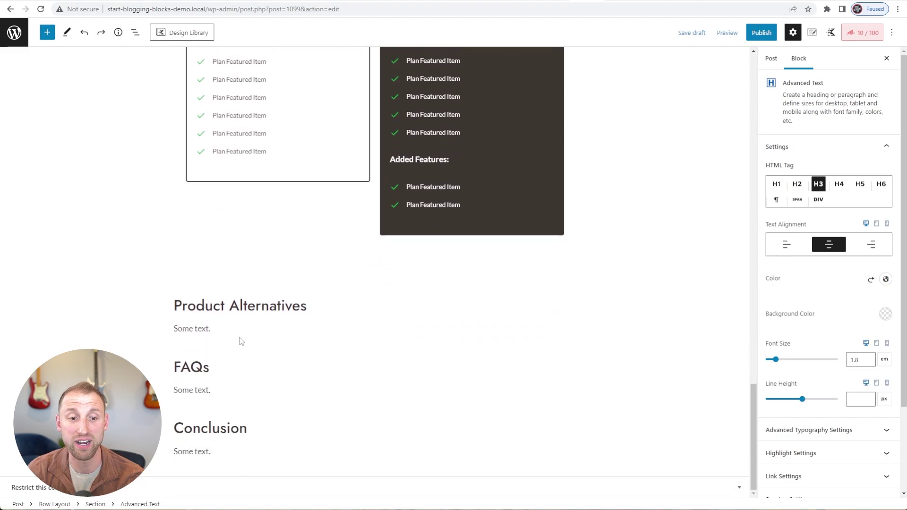
- Replace the placeholder paragraph under the Product Alternatives heading with a Row Layout block
{"action": "mouse_move", "coordinate": [224, 323]}
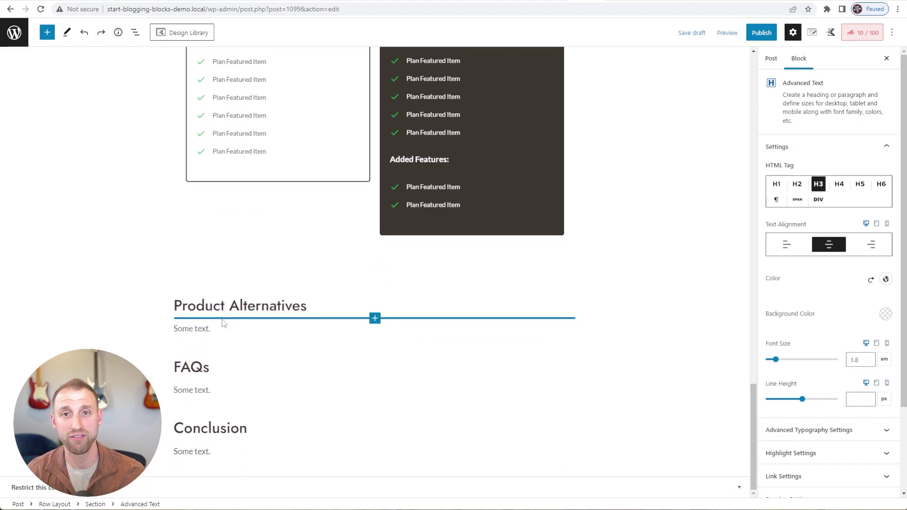
{"action": "triple_click", "coordinate": [194, 329]}
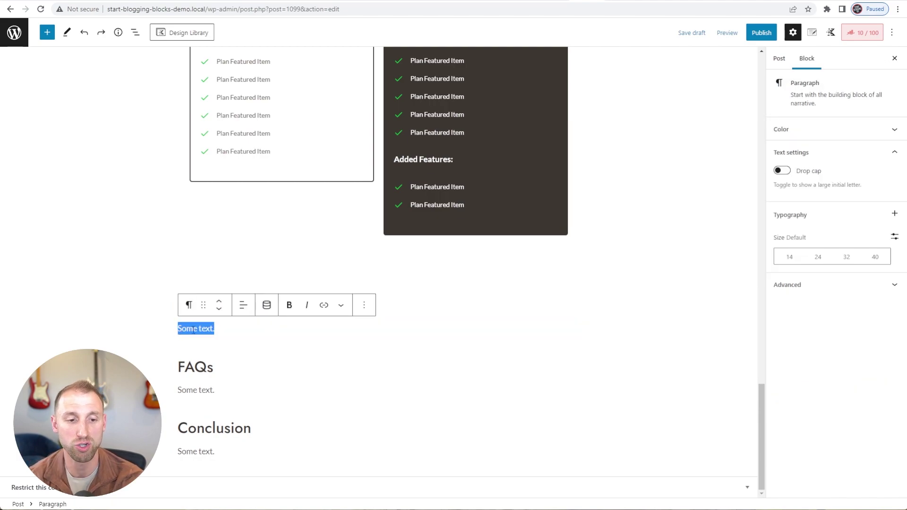
{"action": "key", "text": "BackSpace"}
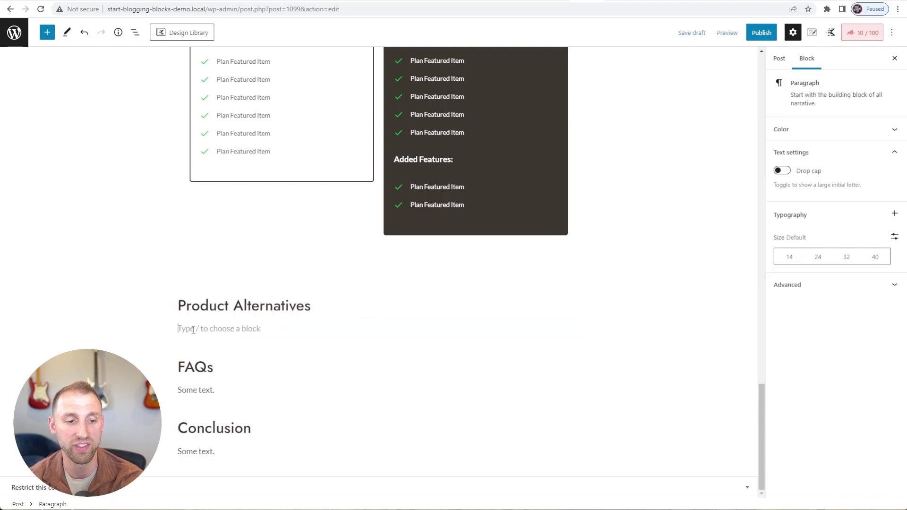
{"action": "type", "text": "/row"}
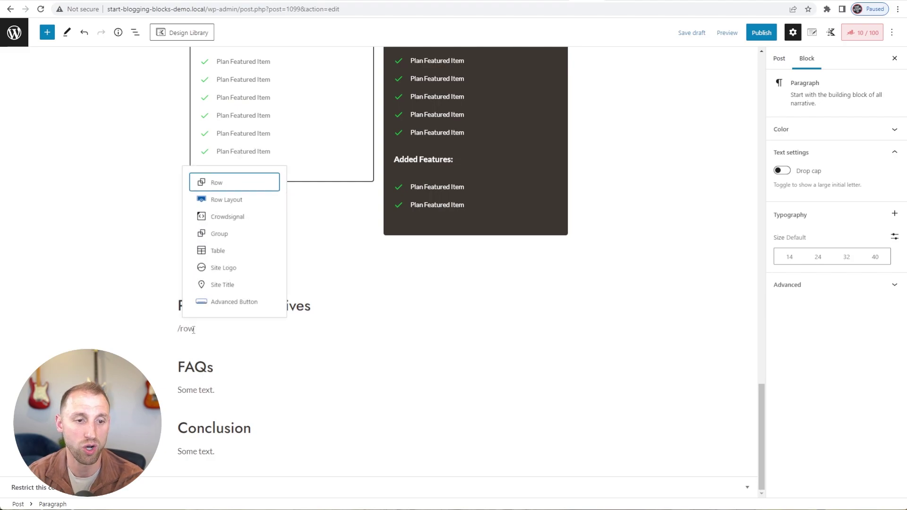
{"action": "key", "text": "Down"}
{"action": "key", "text": "Return"}
- Fill the new row with the three-column product comparison design from the library's Product Boxes category
{"action": "left_click", "coordinate": [378, 461]}
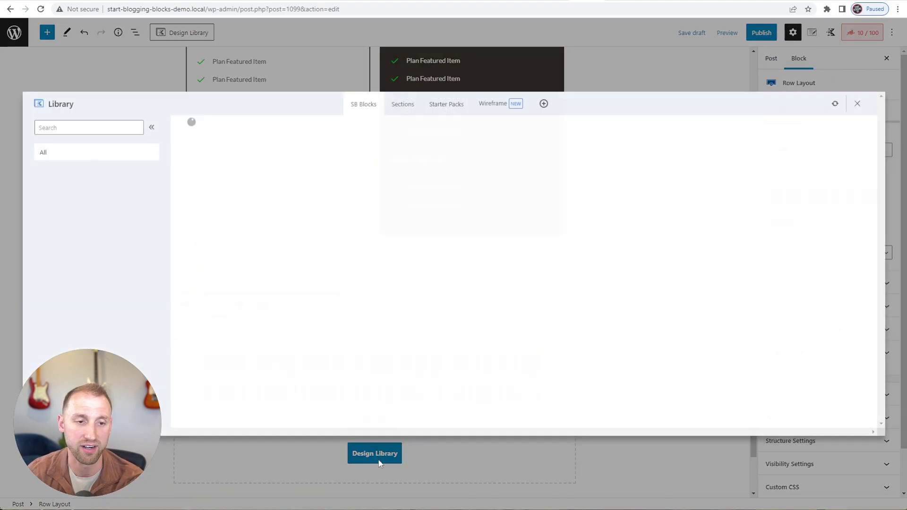
{"action": "left_click", "coordinate": [69, 244]}
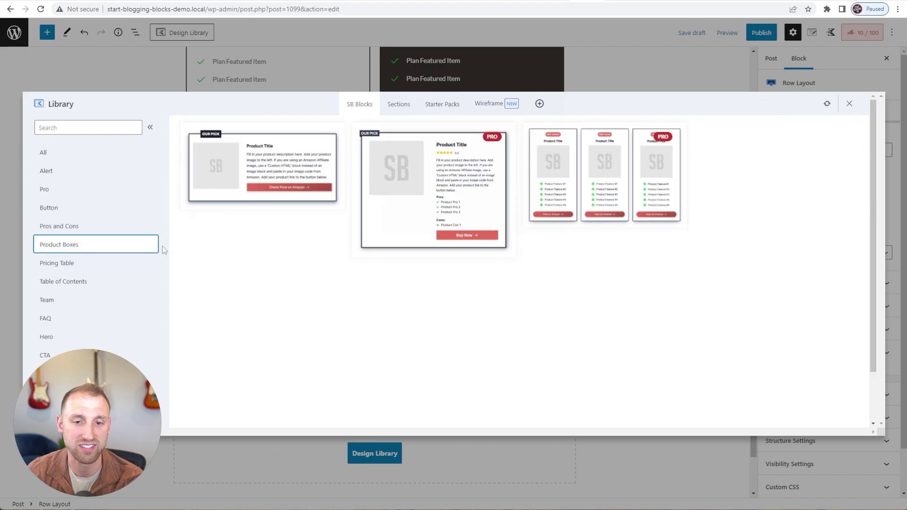
{"action": "left_click", "coordinate": [573, 177]}
{"action": "scroll", "coordinate": [184, 238], "scroll_direction": "down", "scroll_amount": 5}
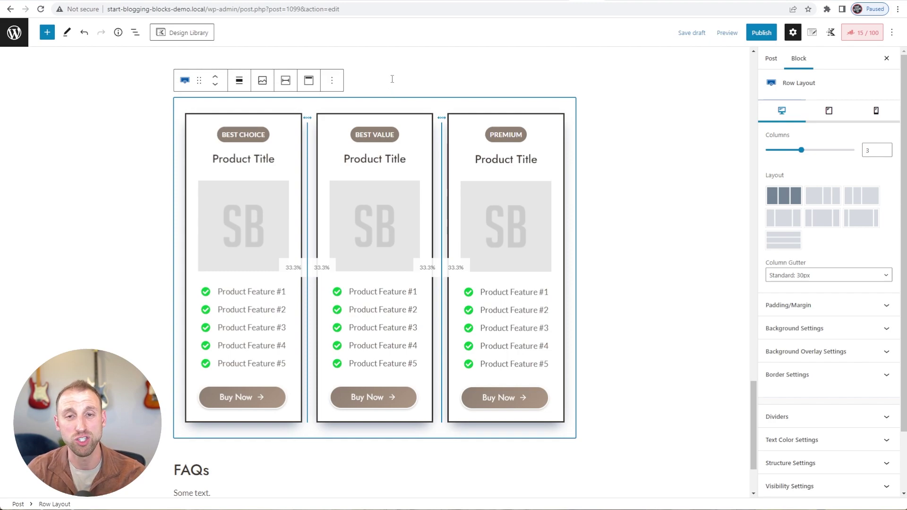
- Title the three product boxes "Backpack #1", "Backpack #2" and "Backpack #3"
{"action": "triple_click", "coordinate": [243, 160]}
{"action": "type", "text": "B"}
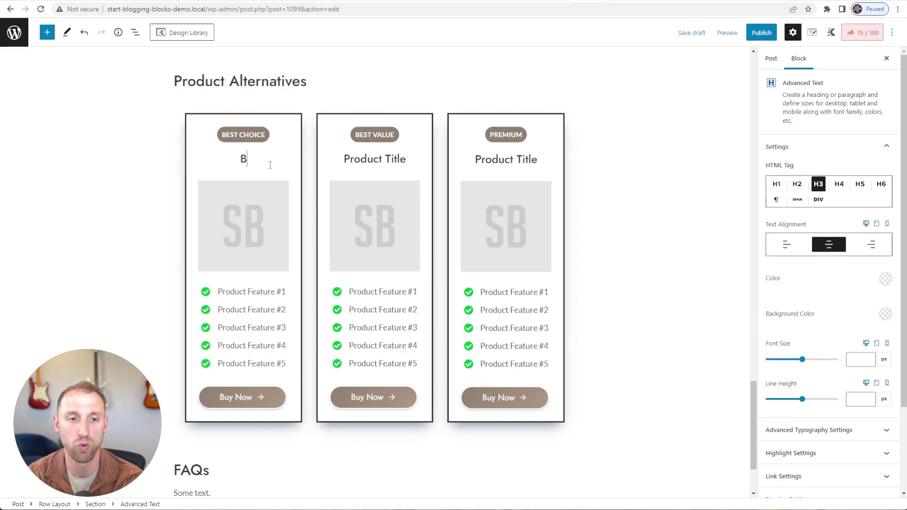
{"action": "type", "text": "ackpack #1"}
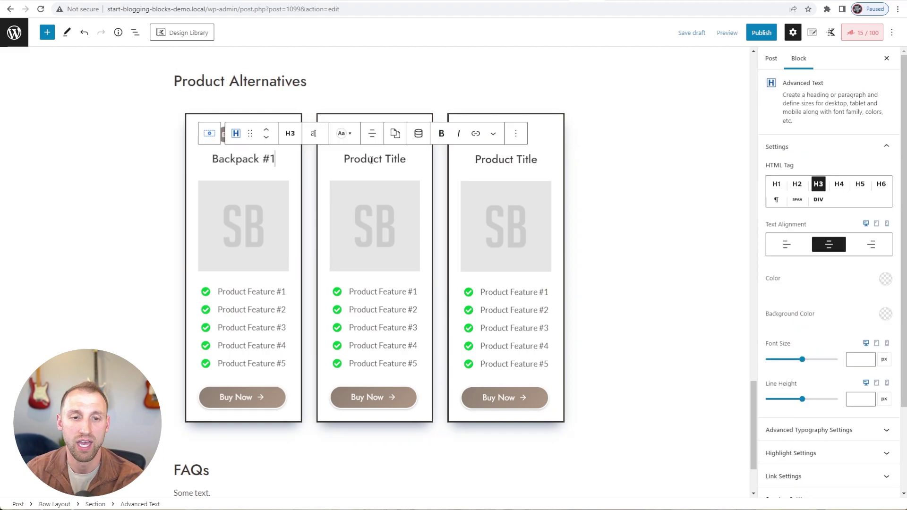
{"action": "triple_click", "coordinate": [371, 160]}
{"action": "type", "text": "Backpack #2"}
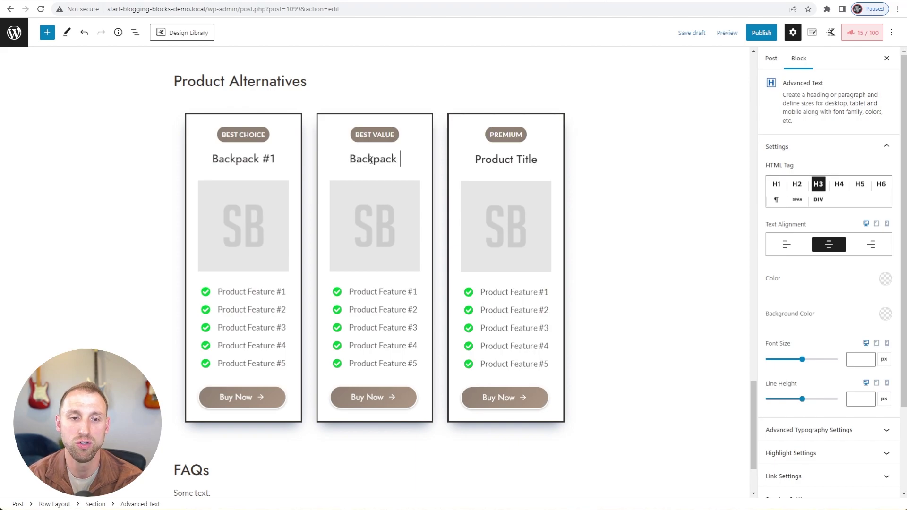
{"action": "triple_click", "coordinate": [508, 162]}
{"action": "type", "text": "Backpack #3"}
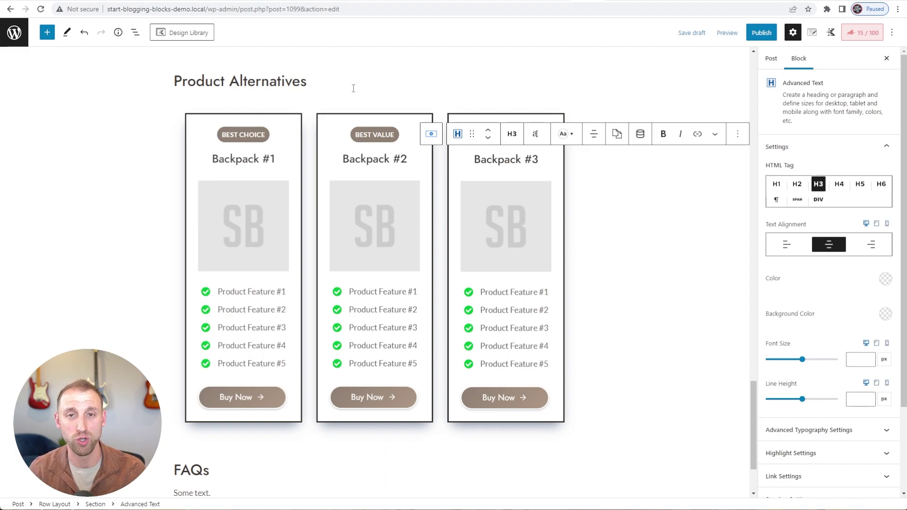
- Preview the post in a new tab and review its sections from the table of contents through pricing and product alternatives to the conclusion
{"action": "left_click", "coordinate": [727, 33]}
{"action": "left_click", "coordinate": [680, 115]}
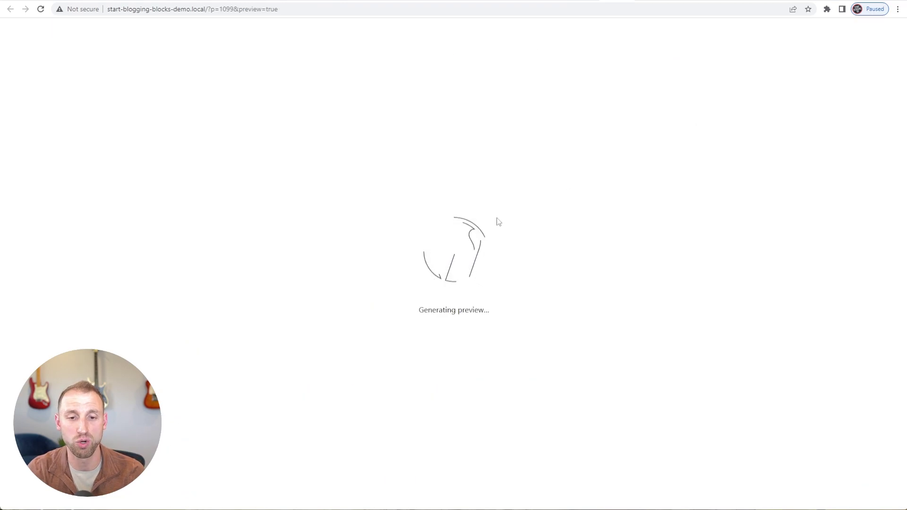
{"action": "scroll", "coordinate": [274, 115], "scroll_direction": "down", "scroll_amount": 3}
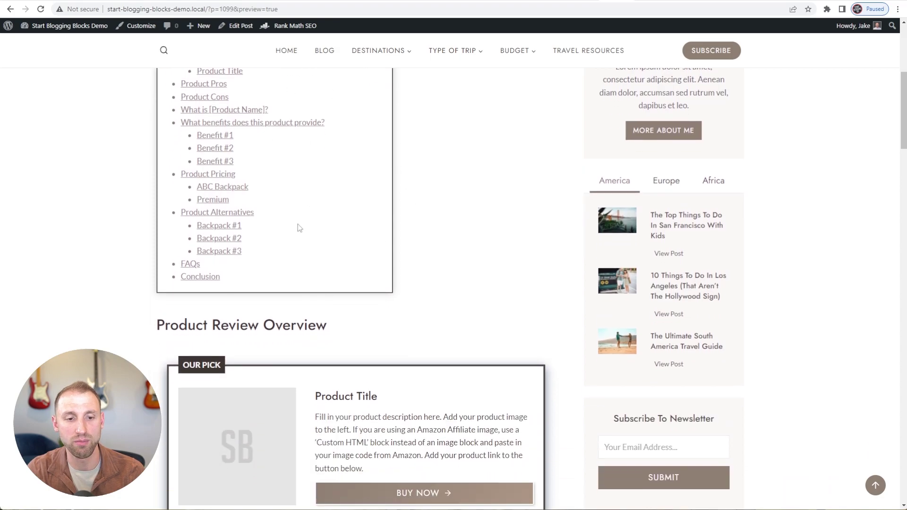
{"action": "scroll", "coordinate": [293, 219], "scroll_direction": "down", "scroll_amount": 8}
{"action": "scroll", "coordinate": [331, 210], "scroll_direction": "down", "scroll_amount": 1}
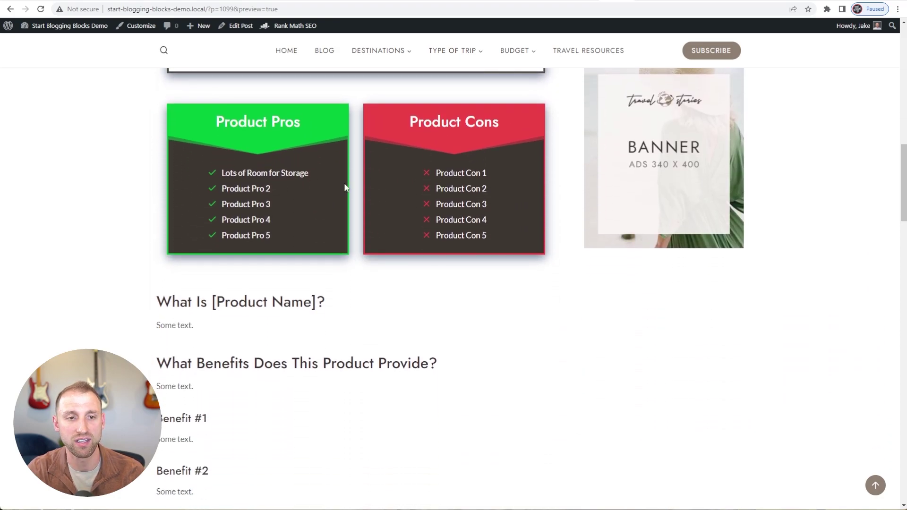
{"action": "scroll", "coordinate": [425, 198], "scroll_direction": "down", "scroll_amount": 3}
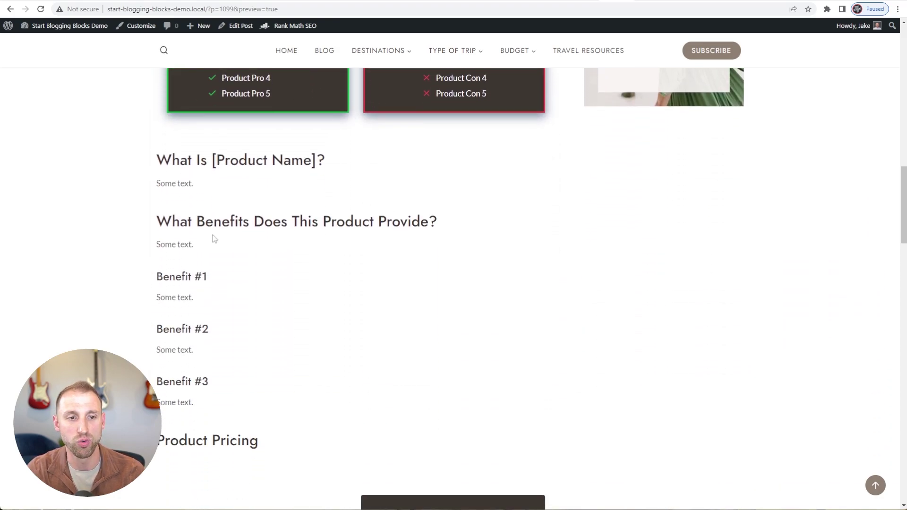
{"action": "scroll", "coordinate": [255, 160], "scroll_direction": "down", "scroll_amount": 1}
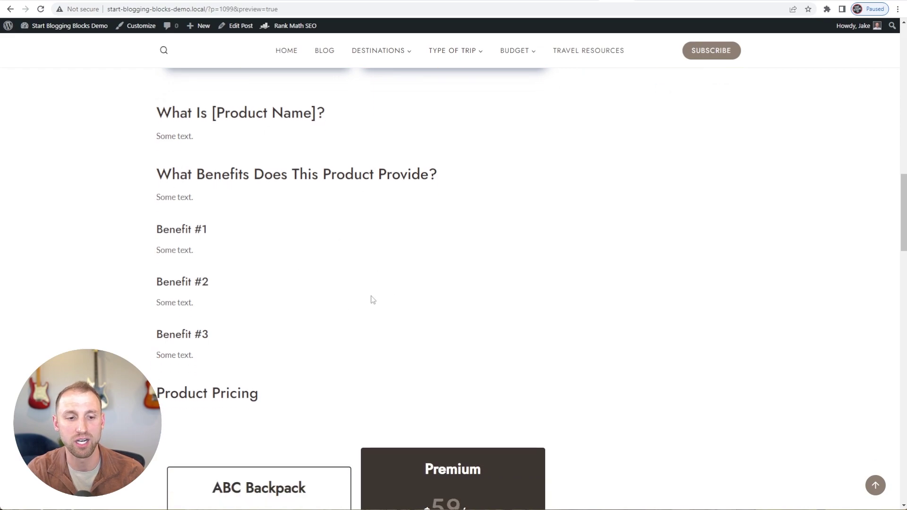
{"action": "scroll", "coordinate": [358, 278], "scroll_direction": "down", "scroll_amount": 5}
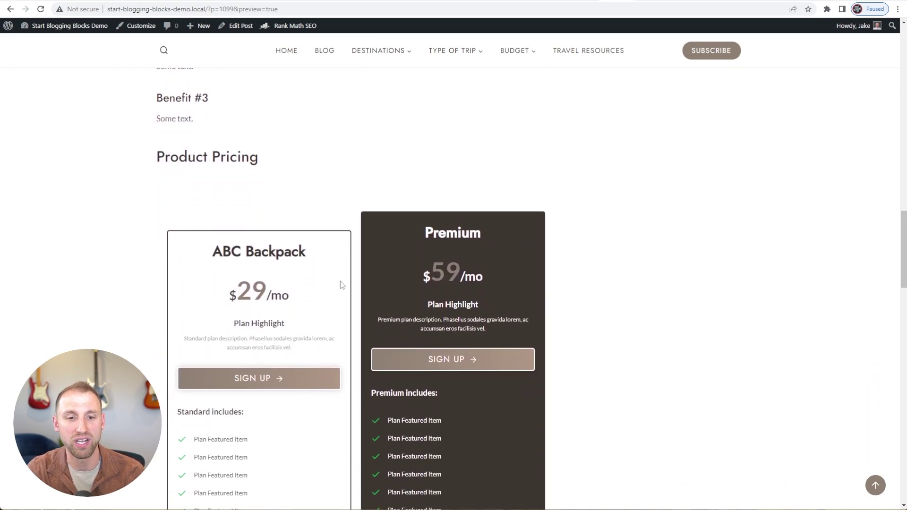
{"action": "scroll", "coordinate": [334, 278], "scroll_direction": "down", "scroll_amount": 5}
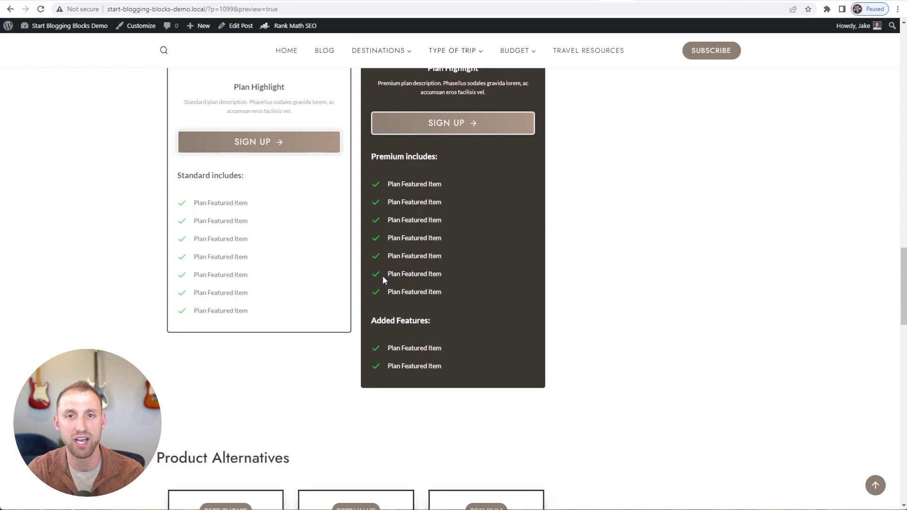
{"action": "scroll", "coordinate": [278, 232], "scroll_direction": "down", "scroll_amount": 7}
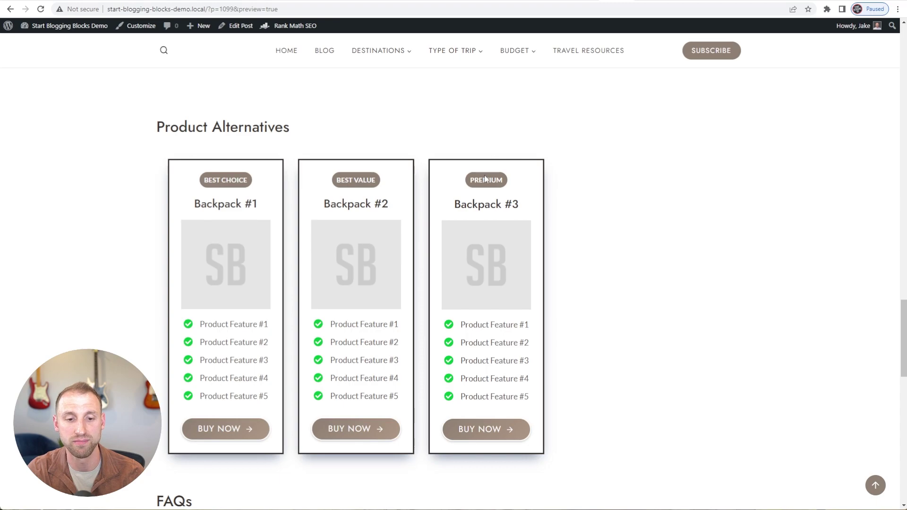
{"action": "scroll", "coordinate": [484, 179], "scroll_direction": "down", "scroll_amount": 2}
{"action": "scroll", "coordinate": [470, 200], "scroll_direction": "down", "scroll_amount": 1}
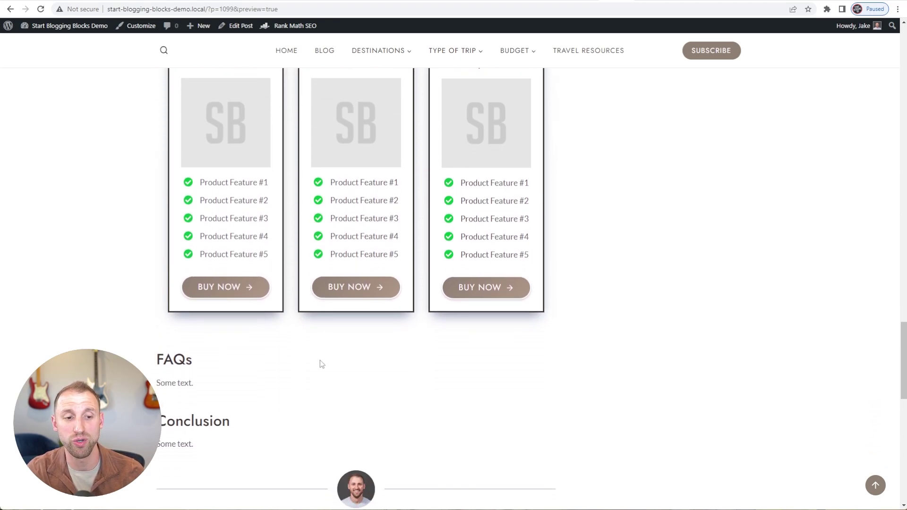
- Return to the post editor and replace the placeholder paragraph under the FAQs heading with a Row Layout block
{"action": "left_click", "coordinate": [585, 2]}
{"action": "scroll", "coordinate": [345, 330], "scroll_direction": "down", "scroll_amount": 3}
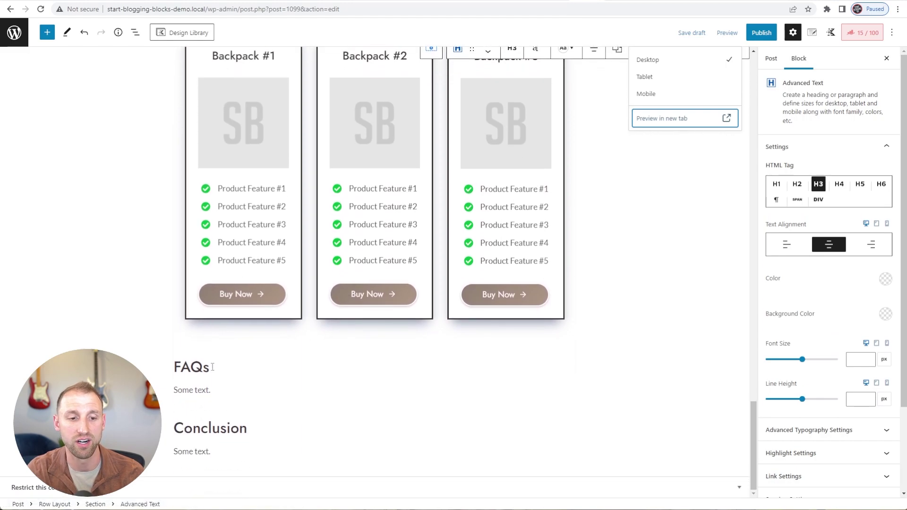
{"action": "left_click", "coordinate": [214, 390]}
{"action": "left_click_drag", "start_coordinate": [214, 390], "coordinate": [171, 392]}
{"action": "type", "text": "/row"}
{"action": "key", "text": "Down"}
{"action": "key", "text": "Return"}
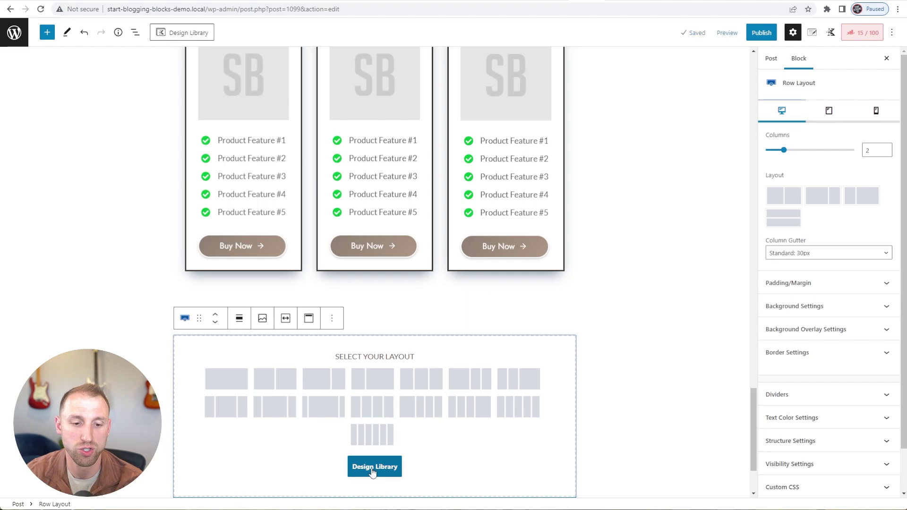
- Fill the row with the FAQ category's two-column accordion design and turn off inheriting the content max width from the theme
{"action": "left_click", "coordinate": [375, 467]}
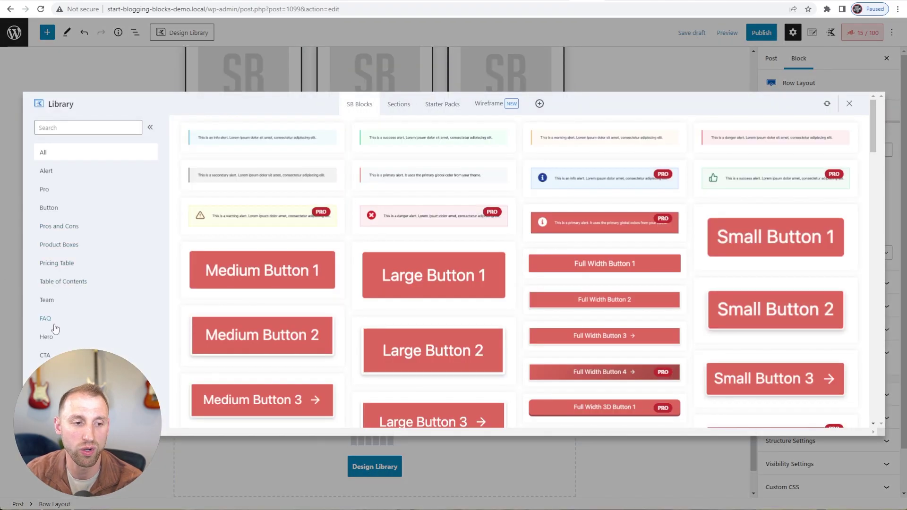
{"action": "left_click", "coordinate": [60, 323]}
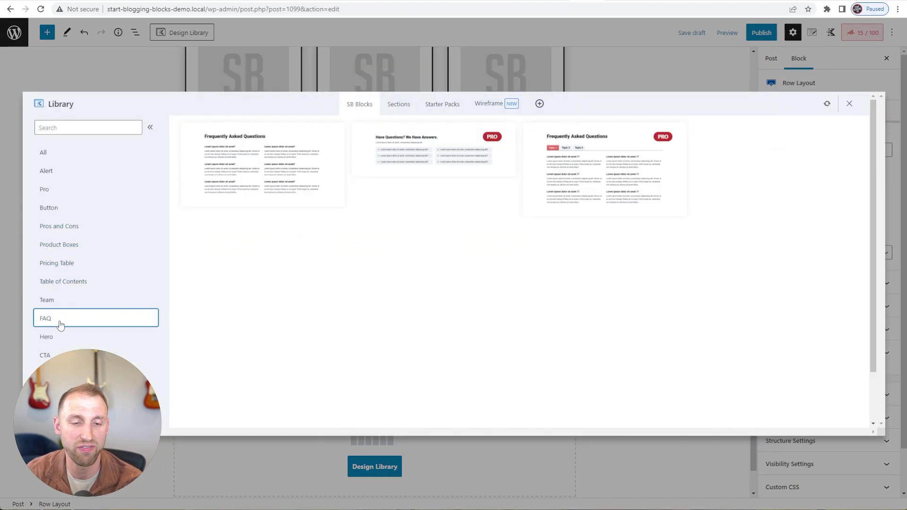
{"action": "left_click", "coordinate": [422, 150]}
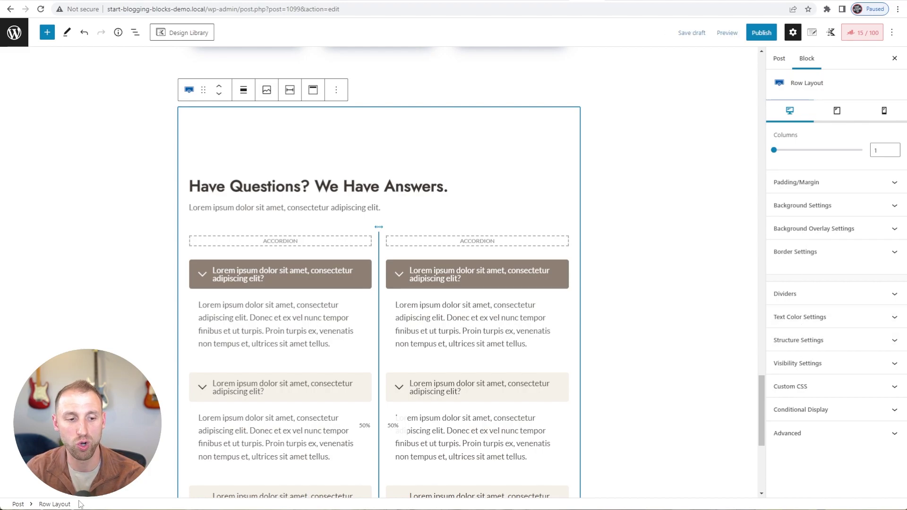
{"action": "left_click", "coordinate": [816, 340]}
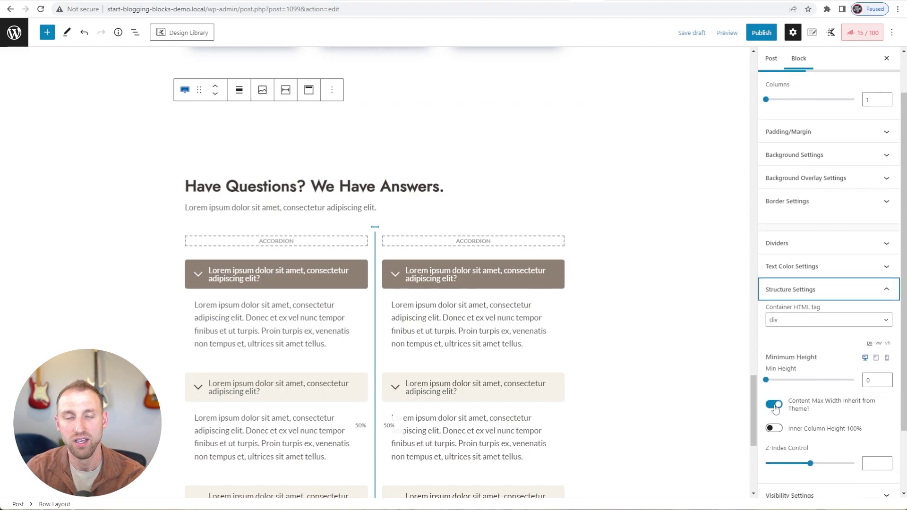
{"action": "left_click", "coordinate": [775, 407]}
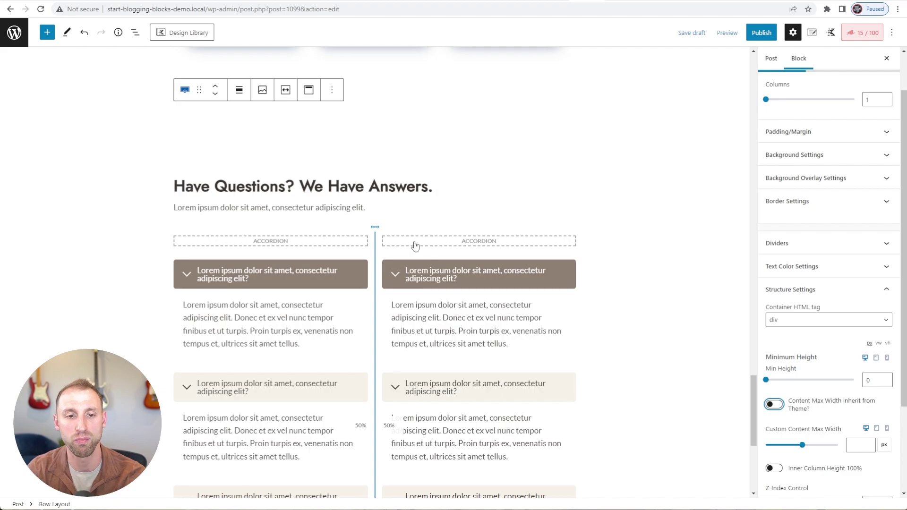
- Remove the "Have Questions? We Have Answers." heading and the intro text line above the FAQ accordions
{"action": "scroll", "coordinate": [419, 245], "scroll_direction": "up", "scroll_amount": 2}
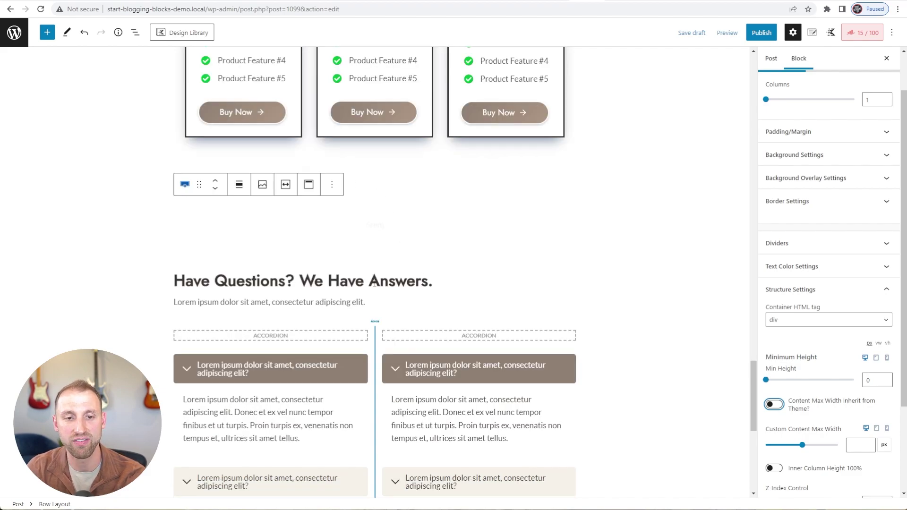
{"action": "left_click", "coordinate": [356, 278]}
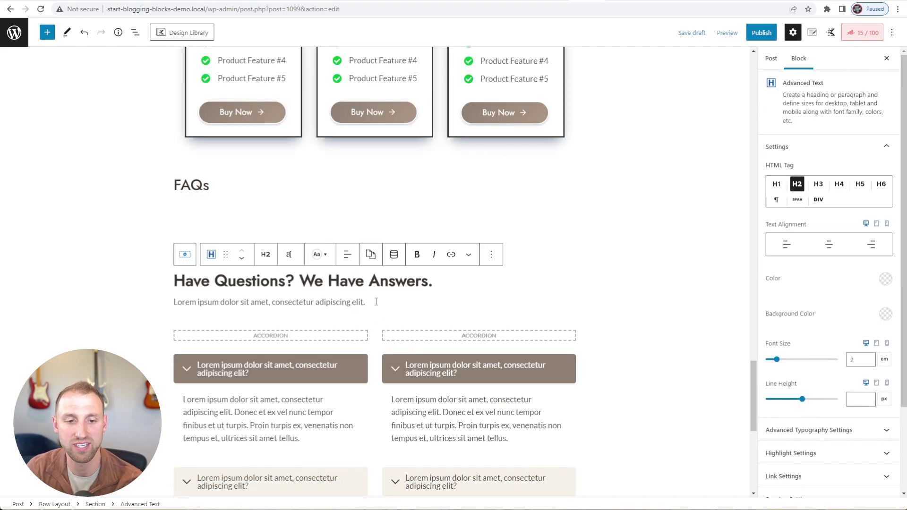
{"action": "left_click", "coordinate": [371, 302], "text": "shift"}
{"action": "left_click", "coordinate": [367, 254]}
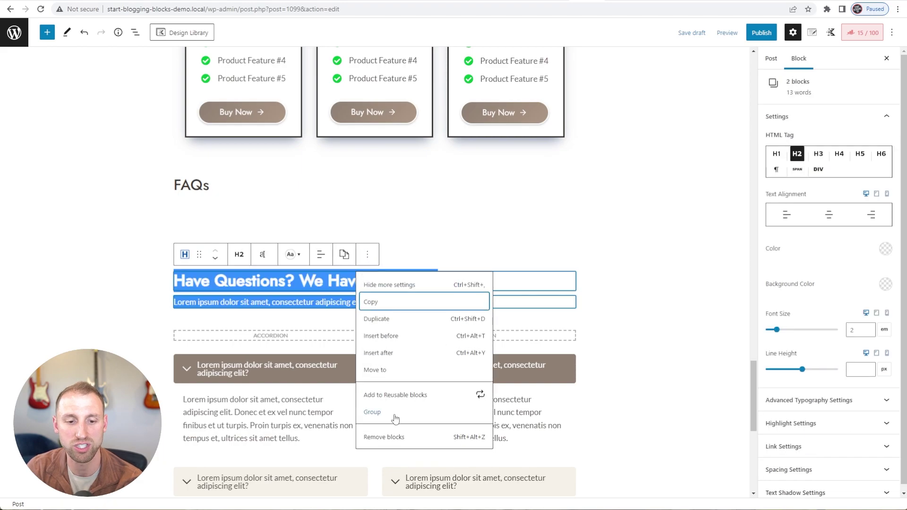
{"action": "left_click", "coordinate": [385, 435]}
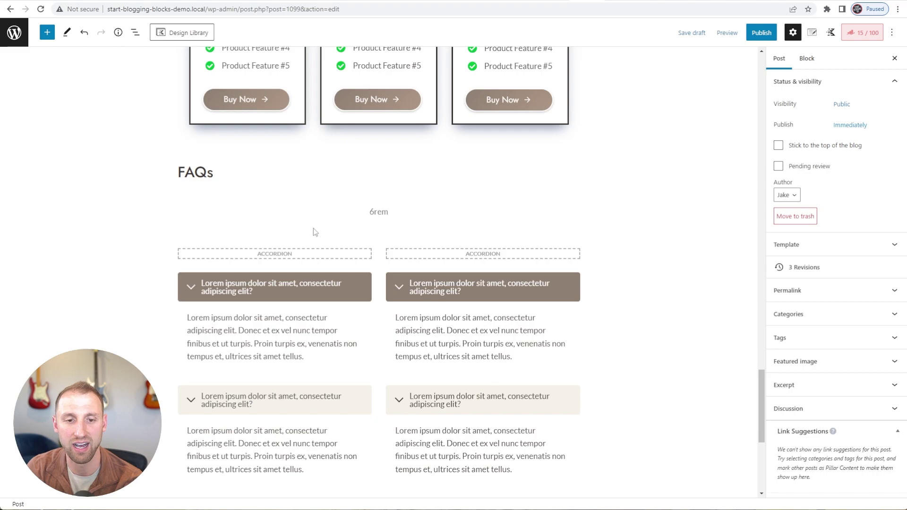
- Set the top and bottom padding of the FAQ row layout to 0
{"action": "left_click", "coordinate": [225, 216]}
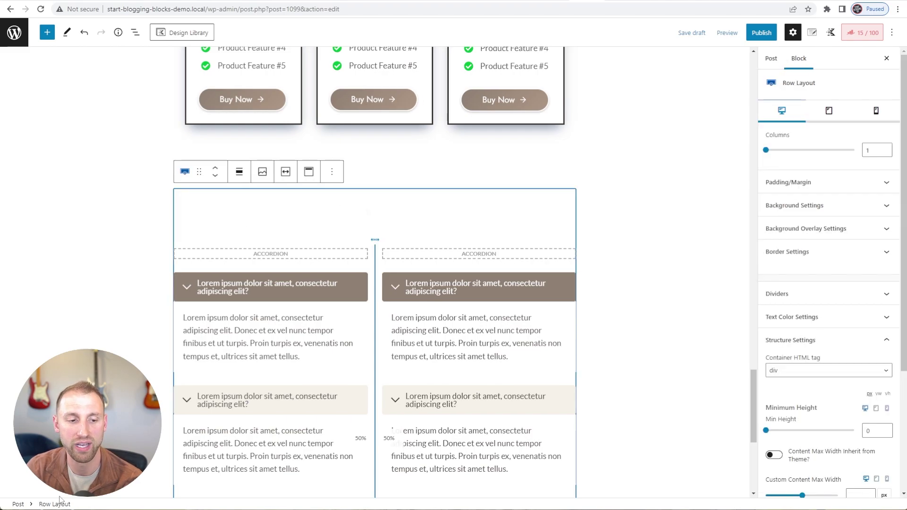
{"action": "left_click", "coordinate": [814, 184]}
{"action": "double_click", "coordinate": [783, 221]}
{"action": "type", "text": "0"}
{"action": "key", "text": "Tab"}
{"action": "key", "text": "Tab"}
{"action": "type", "text": "0"}
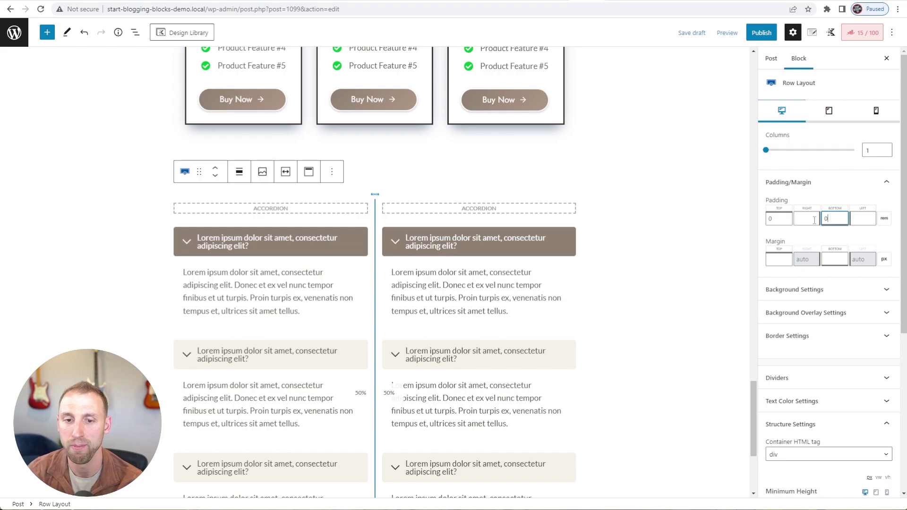
- Preview the post in a new tab and check how the FAQs section looks below the product alternatives
{"action": "left_click", "coordinate": [723, 32]}
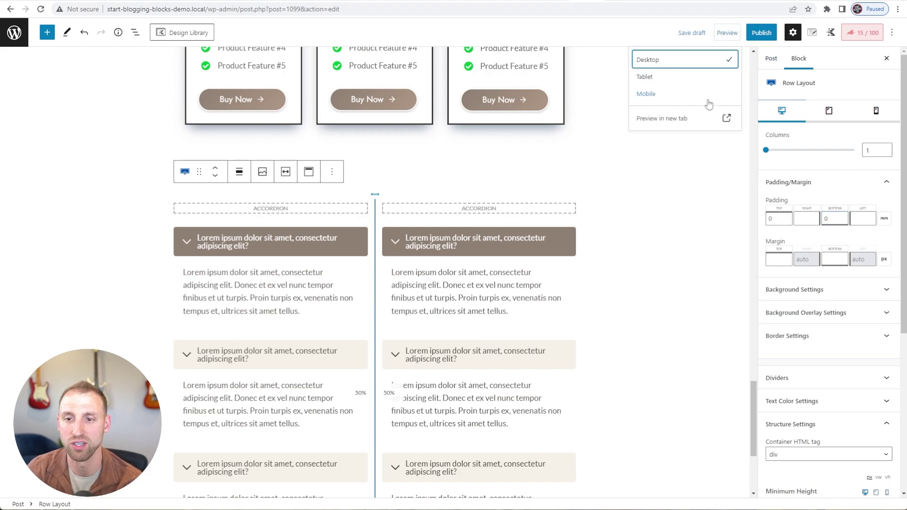
{"action": "left_click", "coordinate": [666, 118]}
{"action": "scroll", "coordinate": [472, 237], "scroll_direction": "down", "scroll_amount": 15}
{"action": "scroll", "coordinate": [488, 250], "scroll_direction": "down", "scroll_amount": 20}
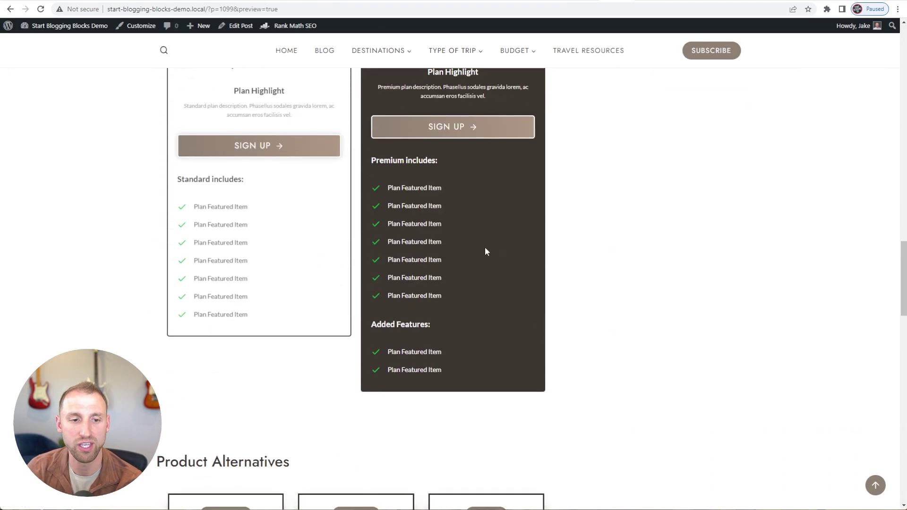
{"action": "scroll", "coordinate": [384, 291], "scroll_direction": "up", "scroll_amount": 2}
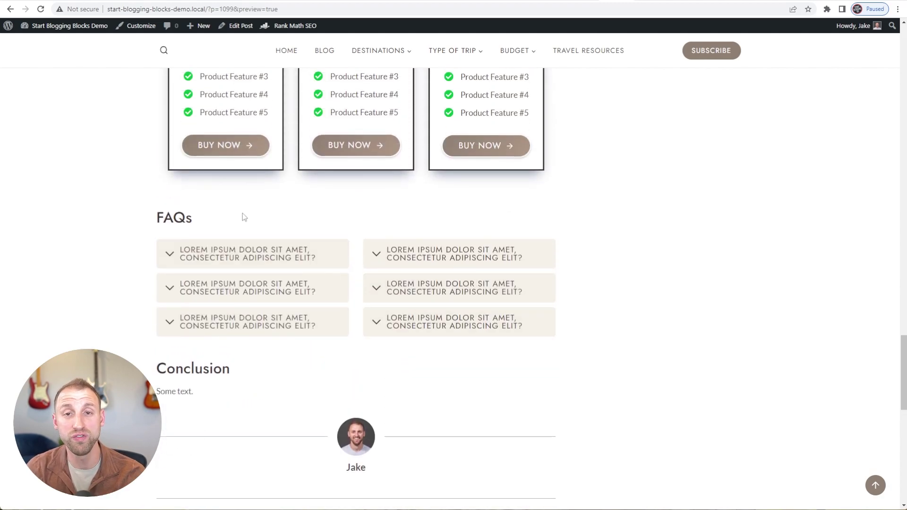
{"action": "left_click_drag", "start_coordinate": [202, 219], "coordinate": [154, 221]}
{"action": "left_click", "coordinate": [226, 215]}
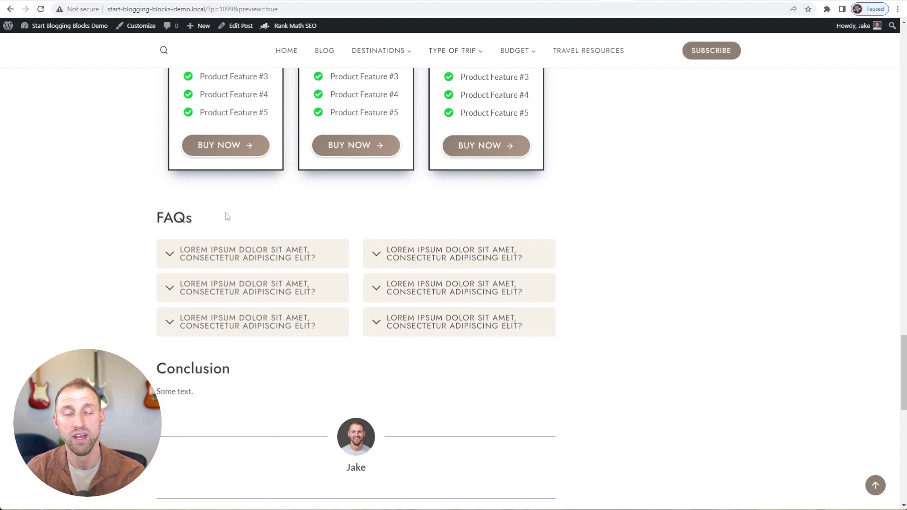
- Test the FAQ accordions by expanding the first and third questions in one column and the second and third in the other
{"action": "left_click", "coordinate": [244, 263]}
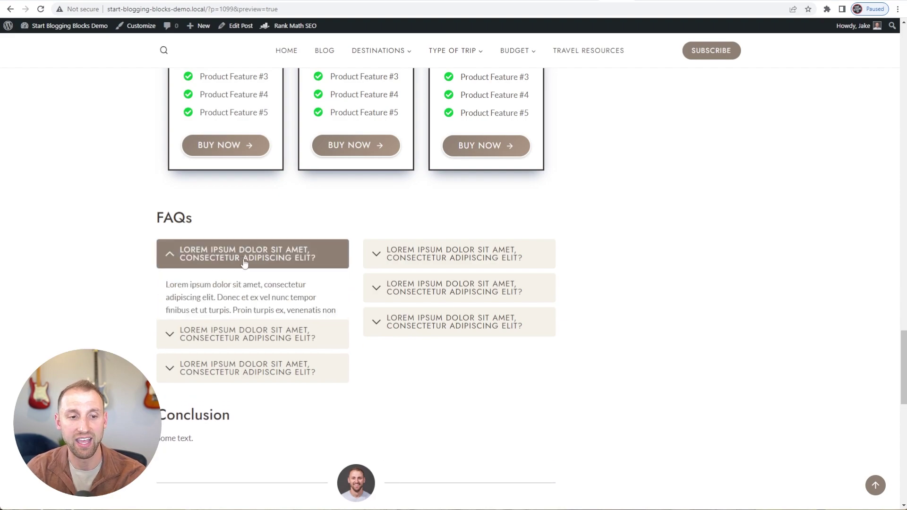
{"action": "left_click", "coordinate": [406, 289]}
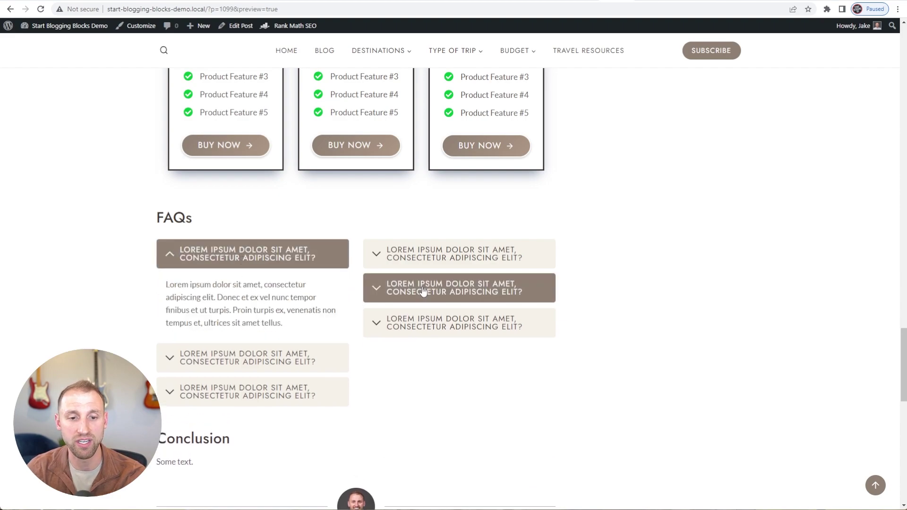
{"action": "left_click", "coordinate": [259, 399]}
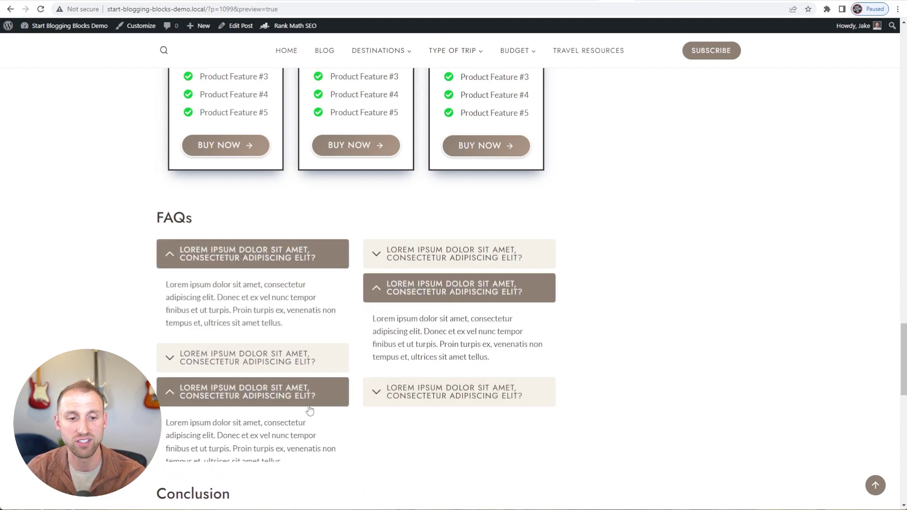
{"action": "left_click", "coordinate": [420, 400]}
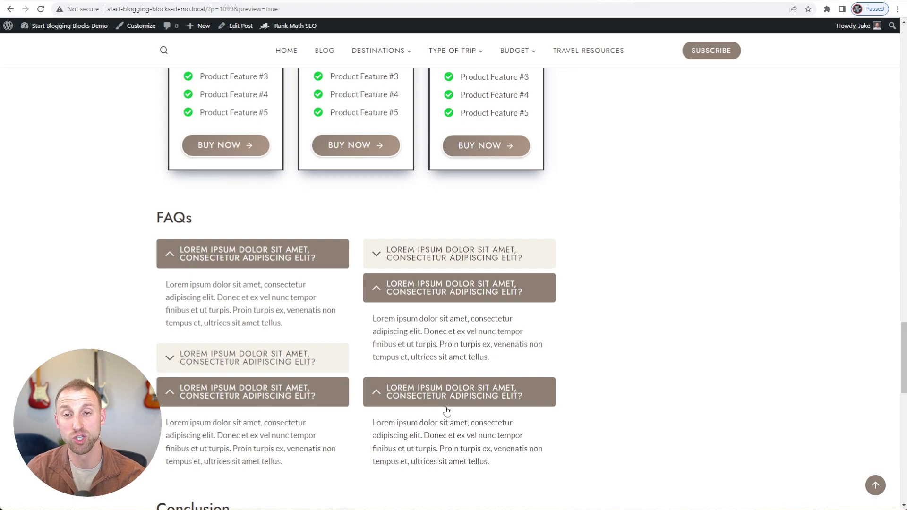
{"action": "scroll", "coordinate": [441, 409], "scroll_direction": "down", "scroll_amount": 3}
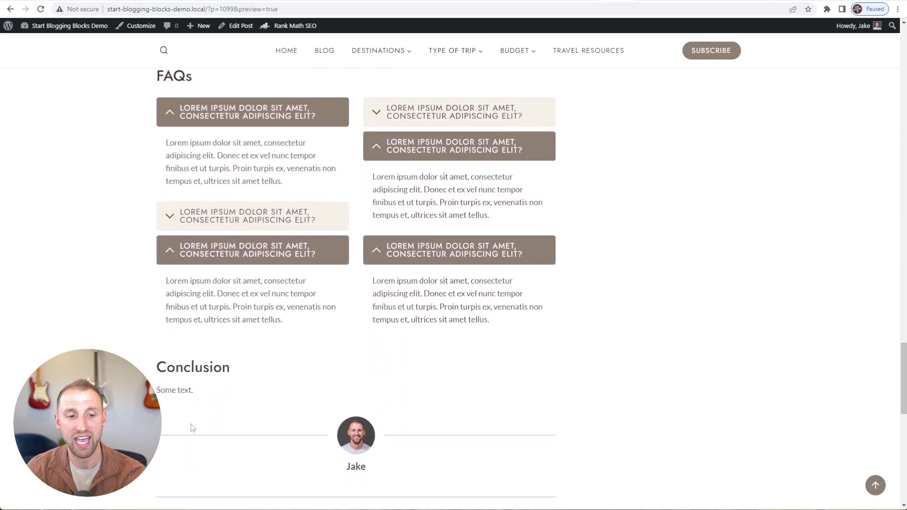
{"action": "scroll", "coordinate": [260, 354], "scroll_direction": "up", "scroll_amount": 2}
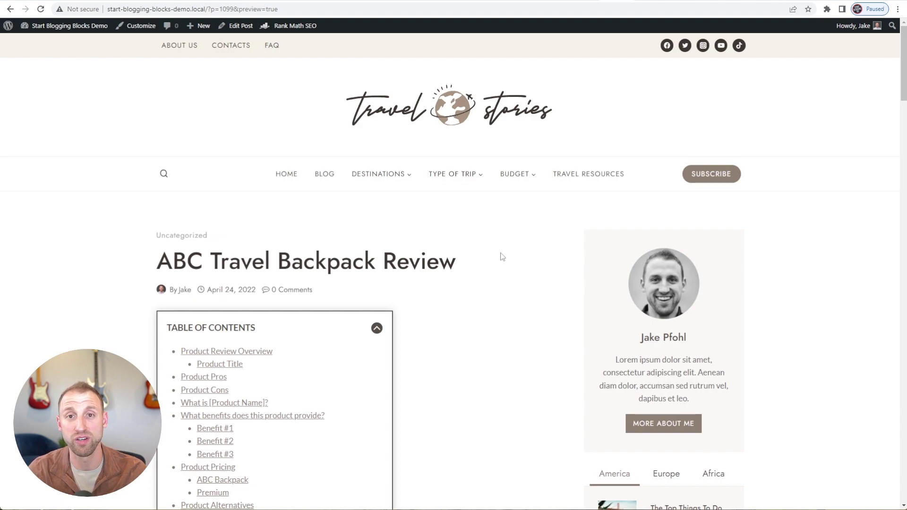
- Review the previewed post from the table of contents through the overview, benefits, pricing and alternatives to the FAQs and conclusion
{"action": "scroll", "coordinate": [485, 257], "scroll_direction": "down", "scroll_amount": 4}
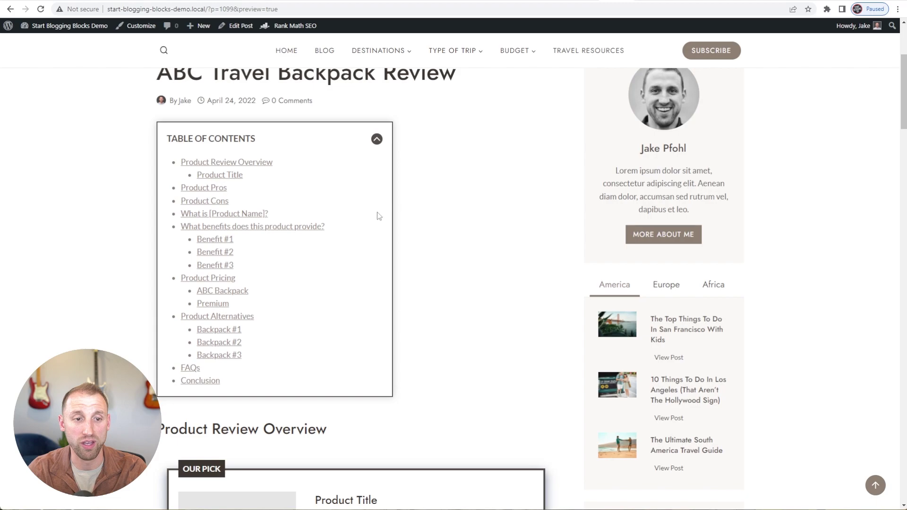
{"action": "scroll", "coordinate": [286, 255], "scroll_direction": "down", "scroll_amount": 7}
{"action": "scroll", "coordinate": [209, 271], "scroll_direction": "down", "scroll_amount": 10}
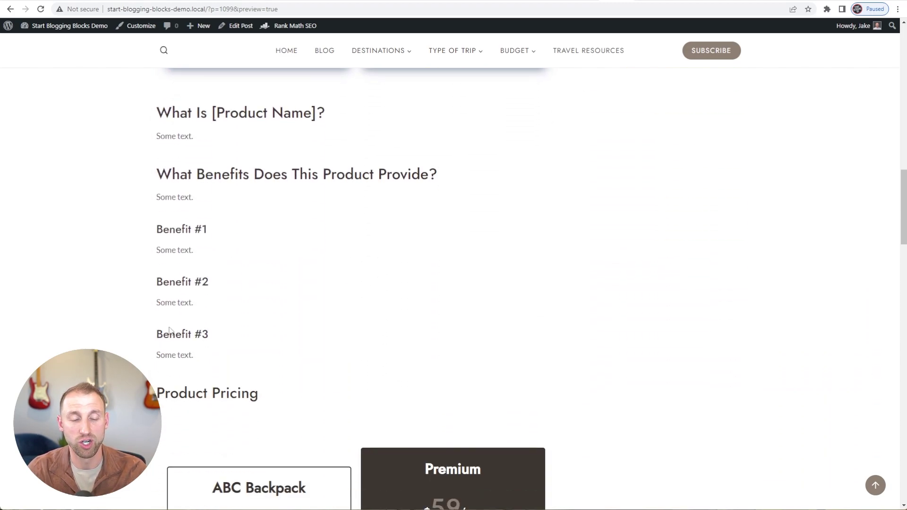
{"action": "scroll", "coordinate": [325, 330], "scroll_direction": "down", "scroll_amount": 5}
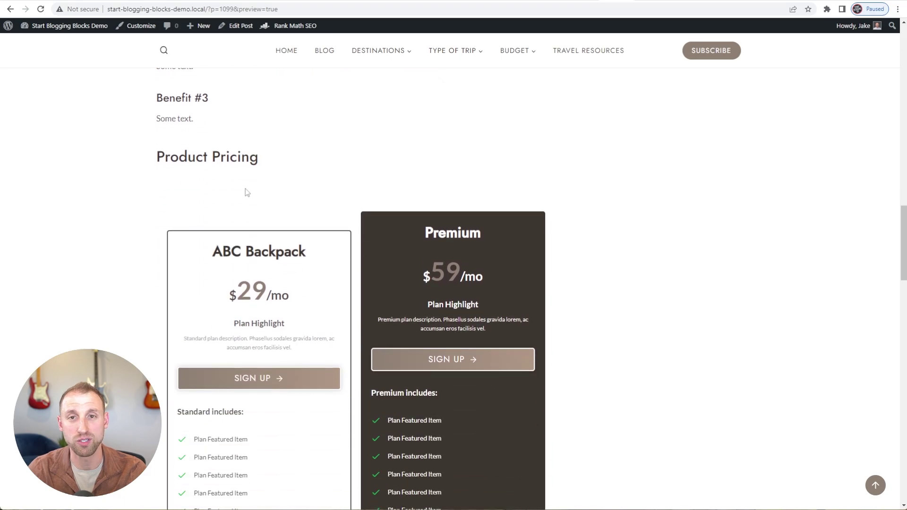
{"action": "scroll", "coordinate": [245, 188], "scroll_direction": "down", "scroll_amount": 11}
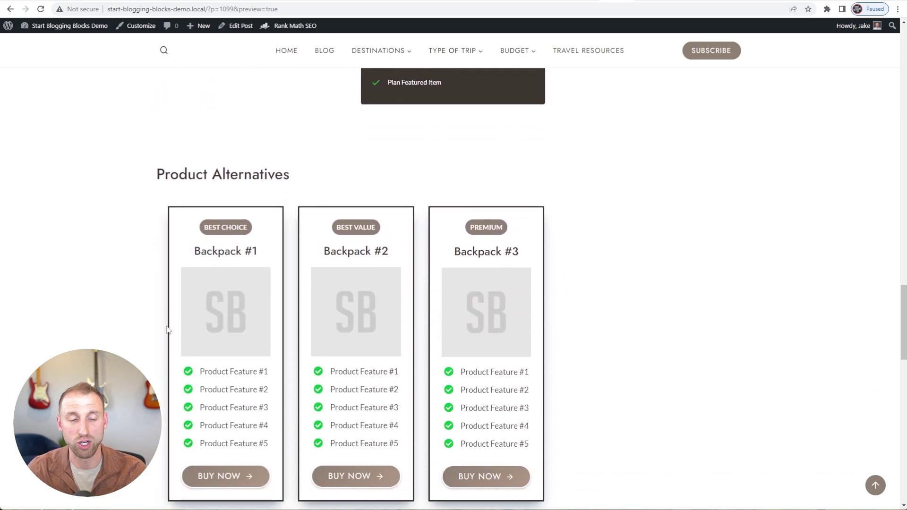
{"action": "scroll", "coordinate": [168, 330], "scroll_direction": "down", "scroll_amount": 7}
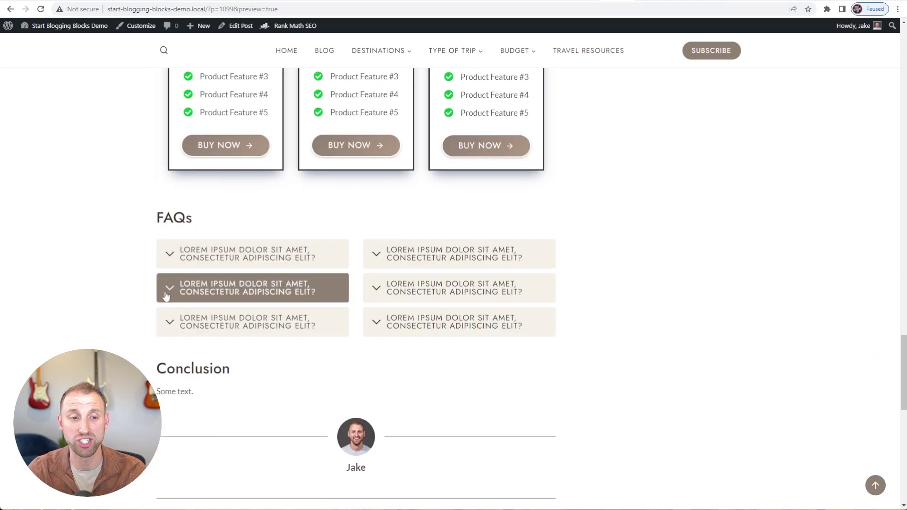